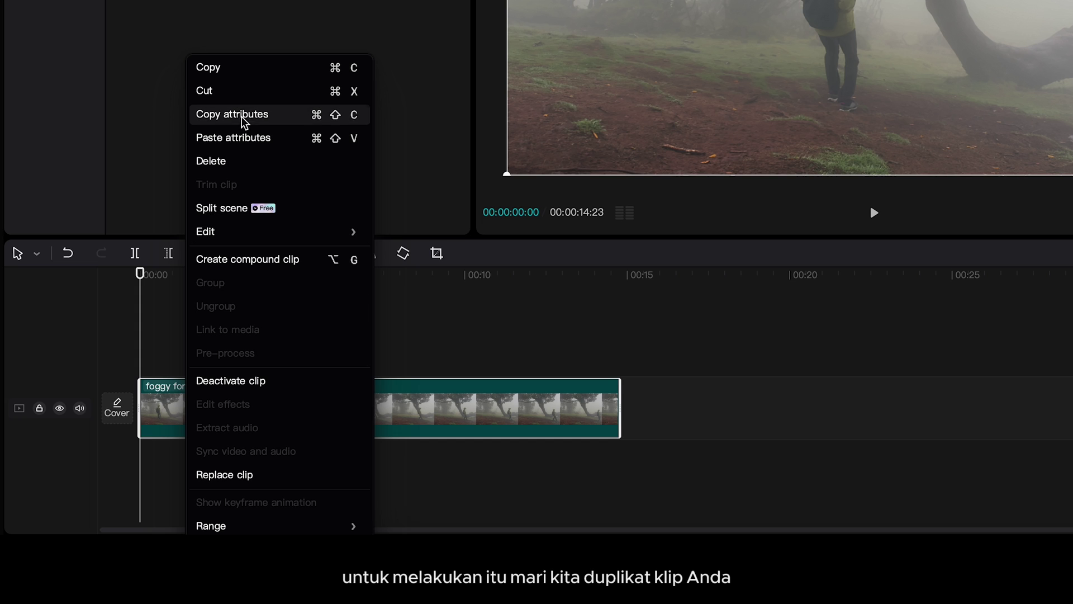
# Duplicate the foggy forest.mov clip onto a track above it and lower the middle of the copy's Luma curve to darken it.
pyautogui.click(242, 69)
pyautogui.rightClick(234, 300)
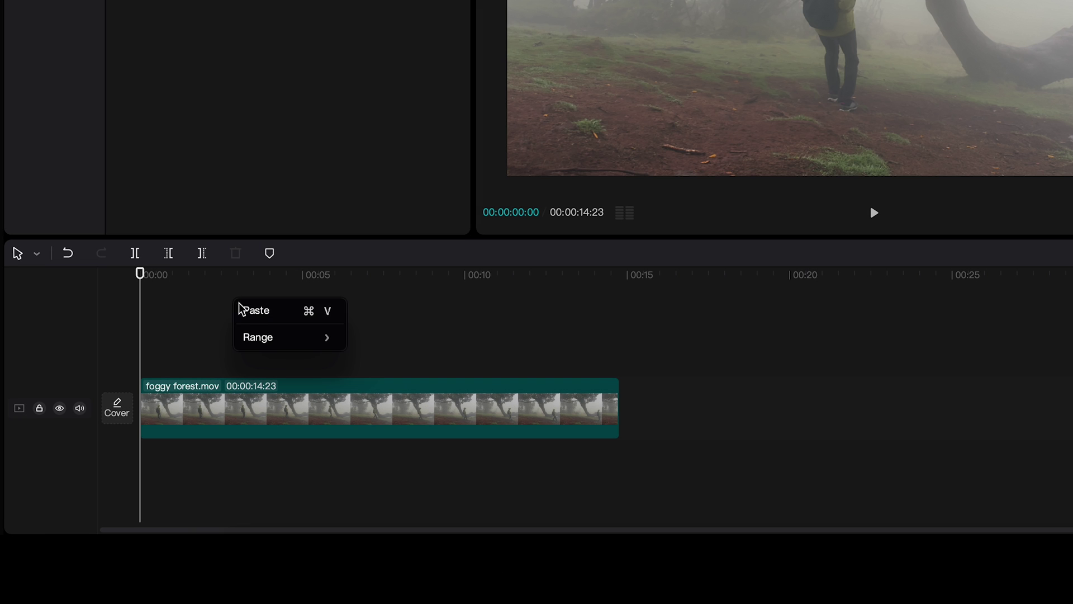
pyautogui.click(250, 312)
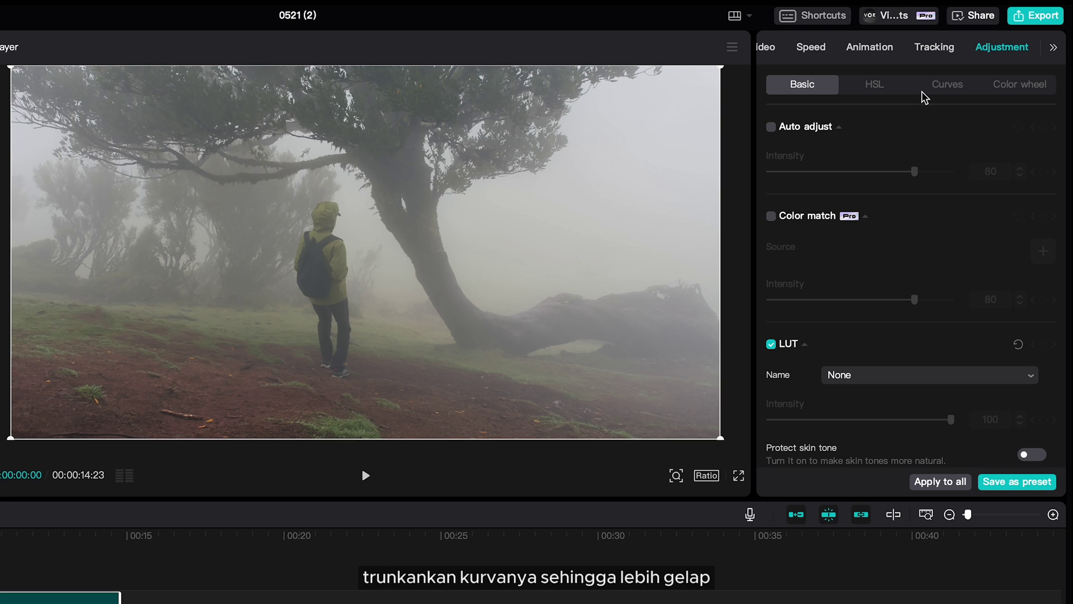
pyautogui.click(931, 92)
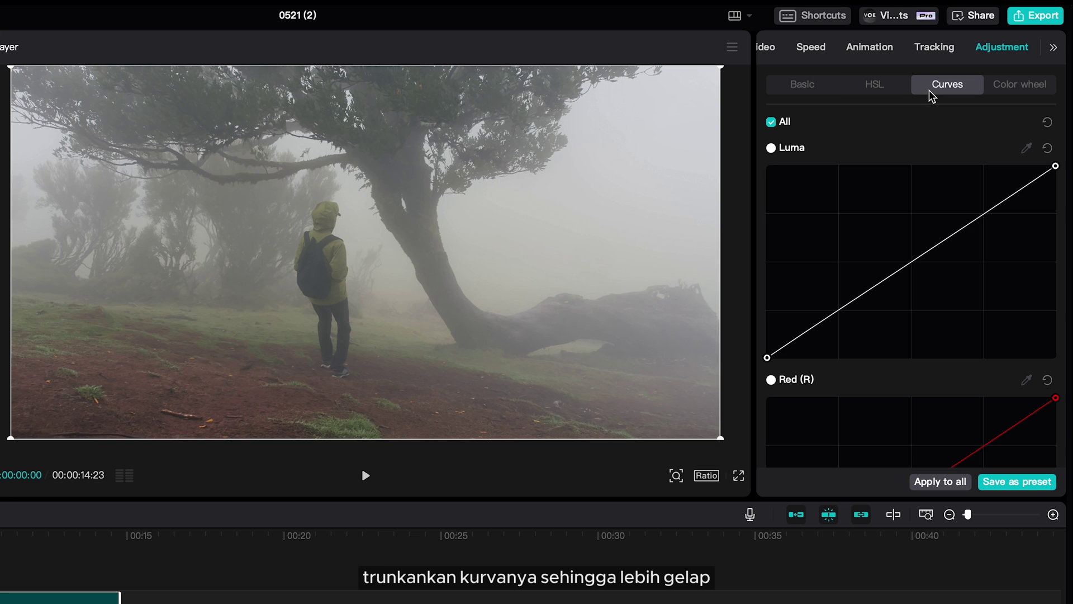
pyautogui.moveTo(915, 256); pyautogui.dragTo(943, 294)
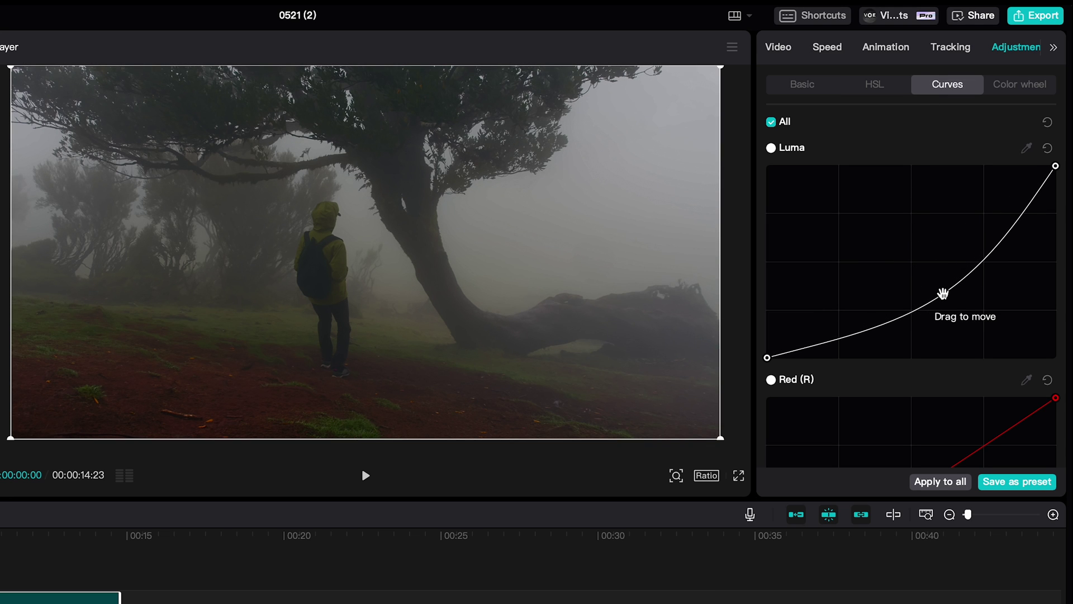
# Apply a Horizontal mask to the darkened copy over the lower ground, rotated -162° at about X -568, Y -529, with feather 100.
pyautogui.click(780, 50)
pyautogui.click(946, 87)
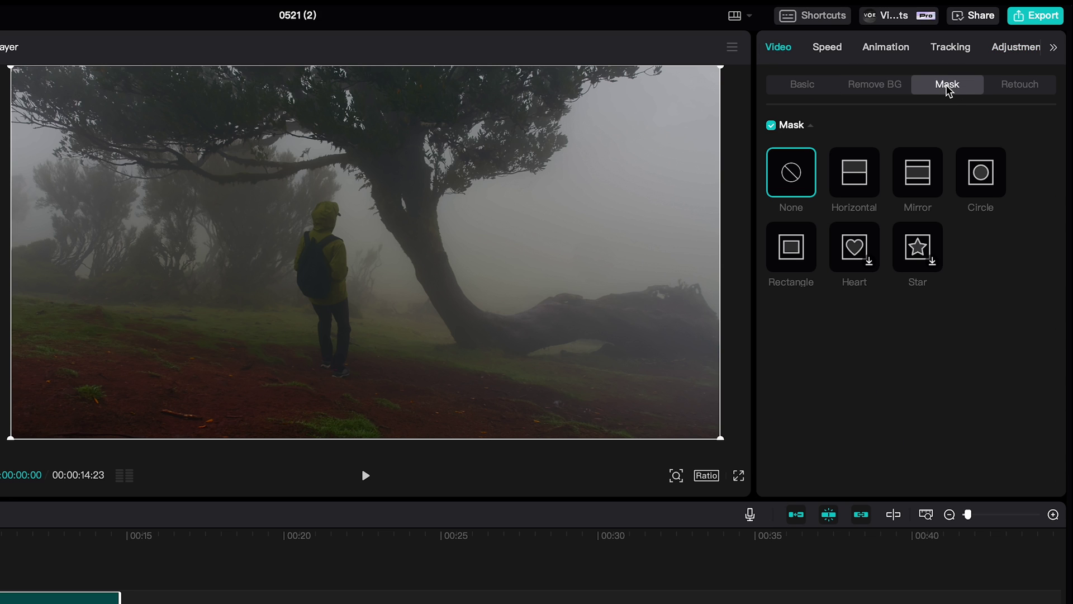
pyautogui.click(853, 189)
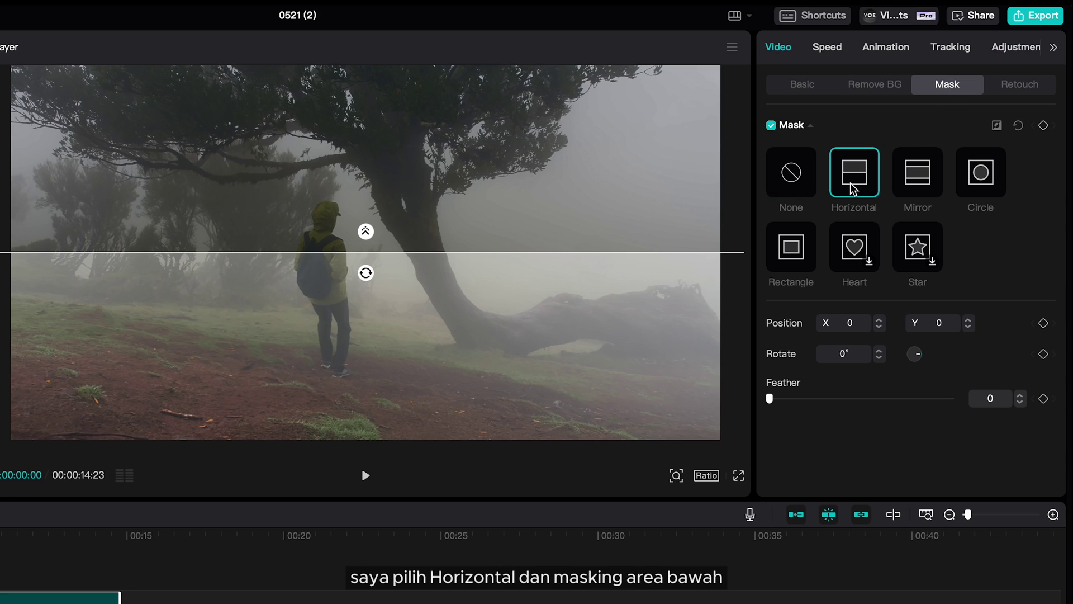
pyautogui.moveTo(366, 277); pyautogui.dragTo(391, 201)
pyautogui.moveTo(364, 260); pyautogui.dragTo(238, 399)
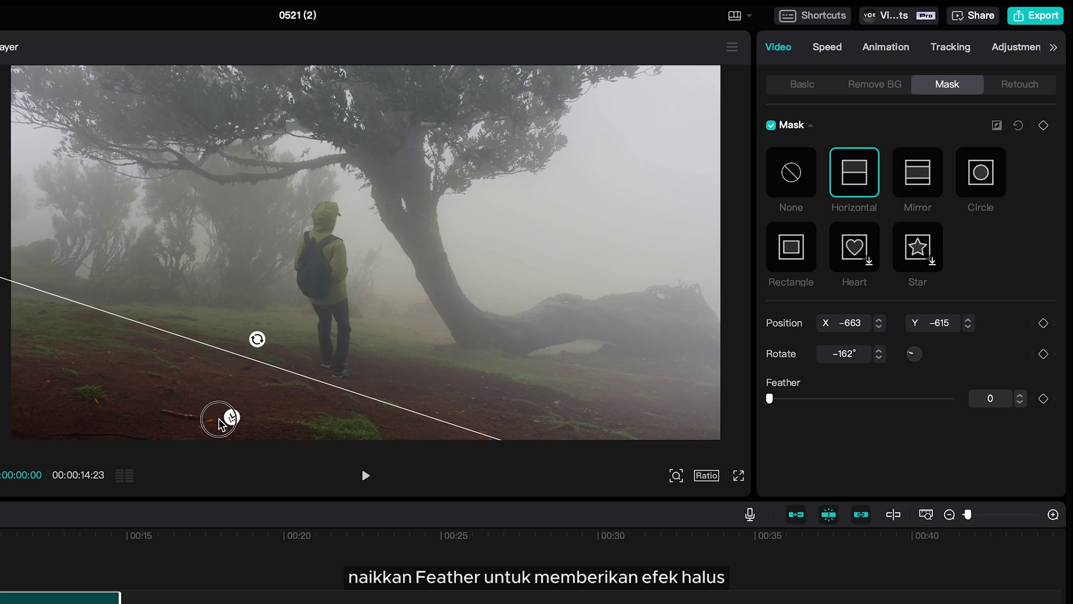
pyautogui.moveTo(256, 367); pyautogui.dragTo(277, 349)
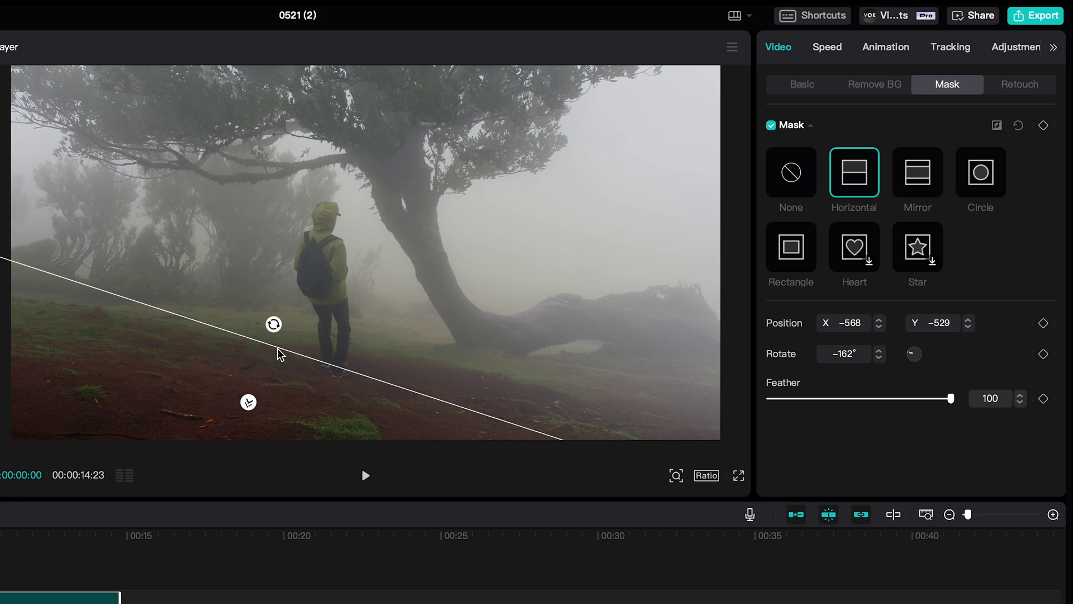
# Deepen the shadows on the ground-masked clip's Luma curve and add a raised point for the highlights.
pyautogui.click(1001, 49)
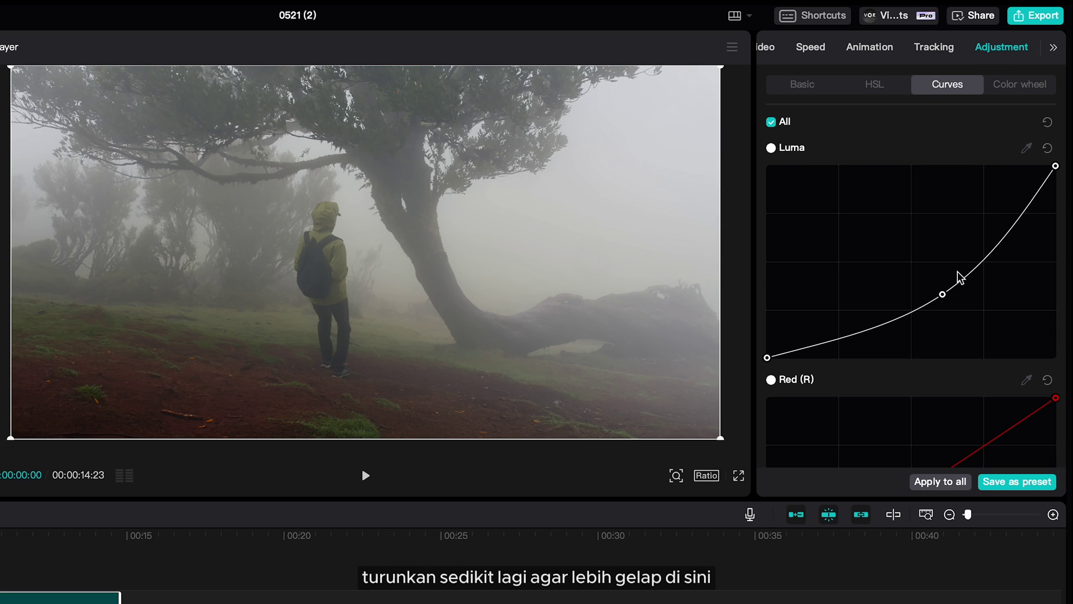
pyautogui.moveTo(943, 294); pyautogui.dragTo(916, 341)
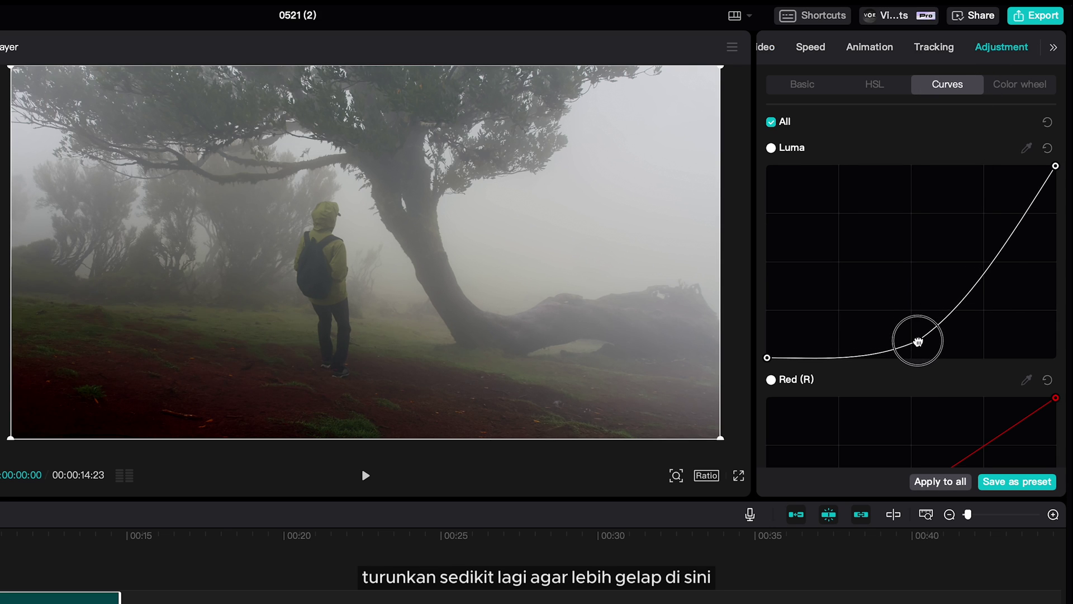
pyautogui.click(989, 263)
pyautogui.moveTo(989, 264); pyautogui.dragTo(972, 231)
# Slightly reduce the ground-masked clip's saturation in the basic adjustments.
pyautogui.click(808, 85)
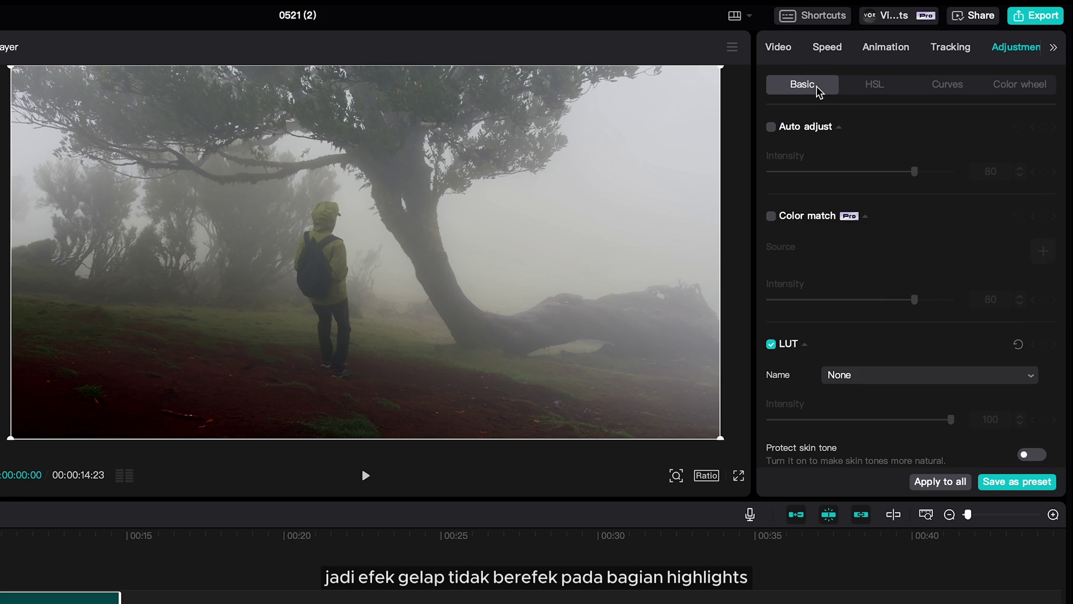
pyautogui.scroll(-5, 873, 296)
pyautogui.moveTo(860, 380); pyautogui.dragTo(826, 380)
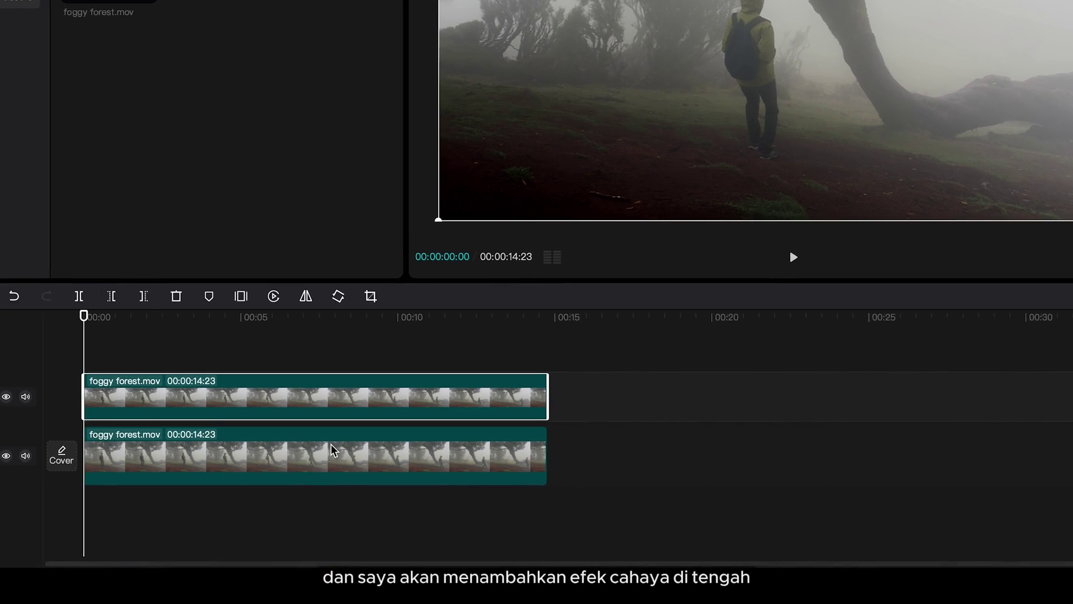
# Duplicate the bottom foggy forest.mov clip again and raise the middle of the new copy's Luma curve to brighten it.
pyautogui.rightClick(304, 457)
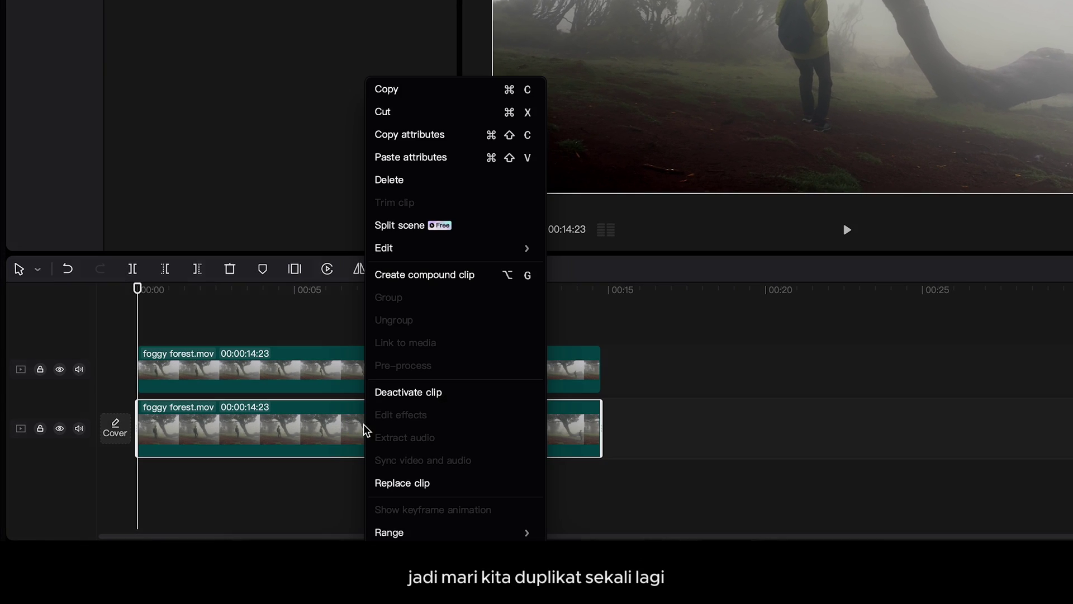
pyautogui.click(391, 90)
pyautogui.rightClick(226, 317)
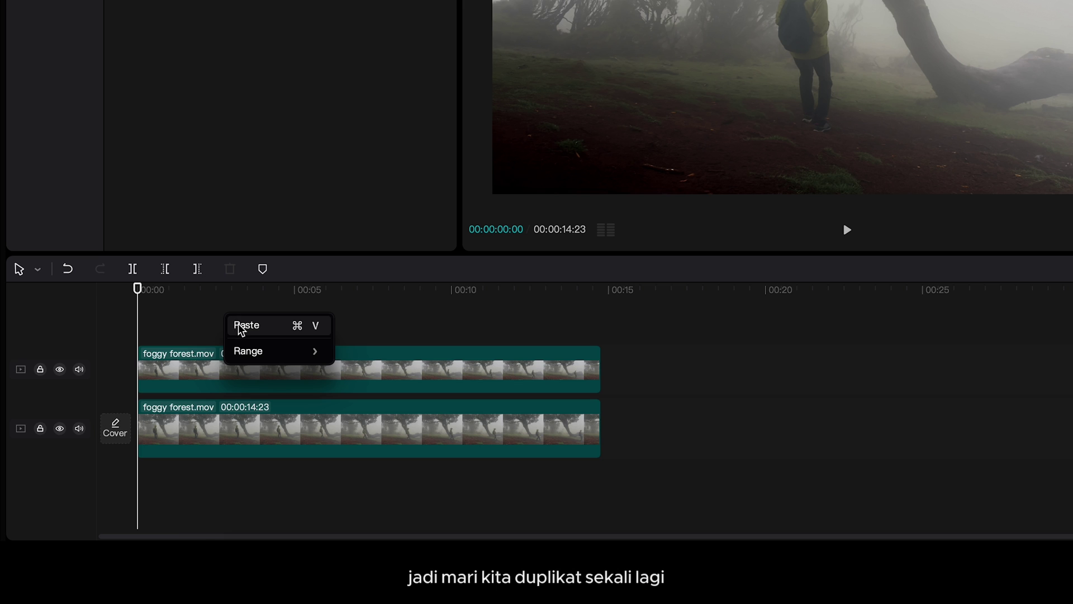
pyautogui.click(239, 326)
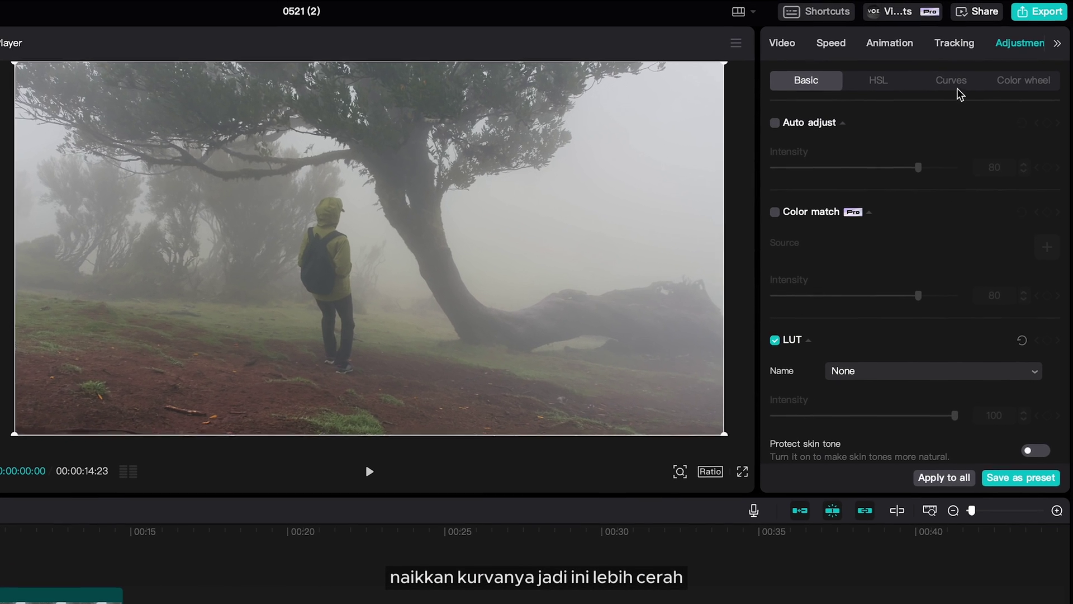
pyautogui.click(956, 88)
pyautogui.moveTo(930, 247); pyautogui.dragTo(913, 220)
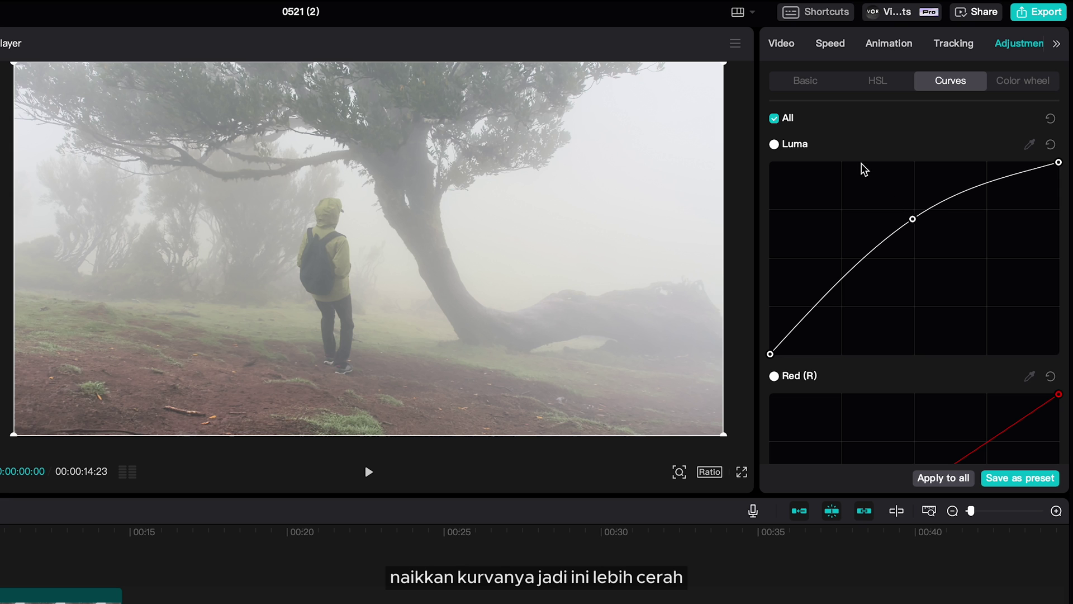
# Apply a Circle mask to the brightened copy at about X 0, Y 580, sized about 881 by 1080, with feather 100.
pyautogui.click(787, 51)
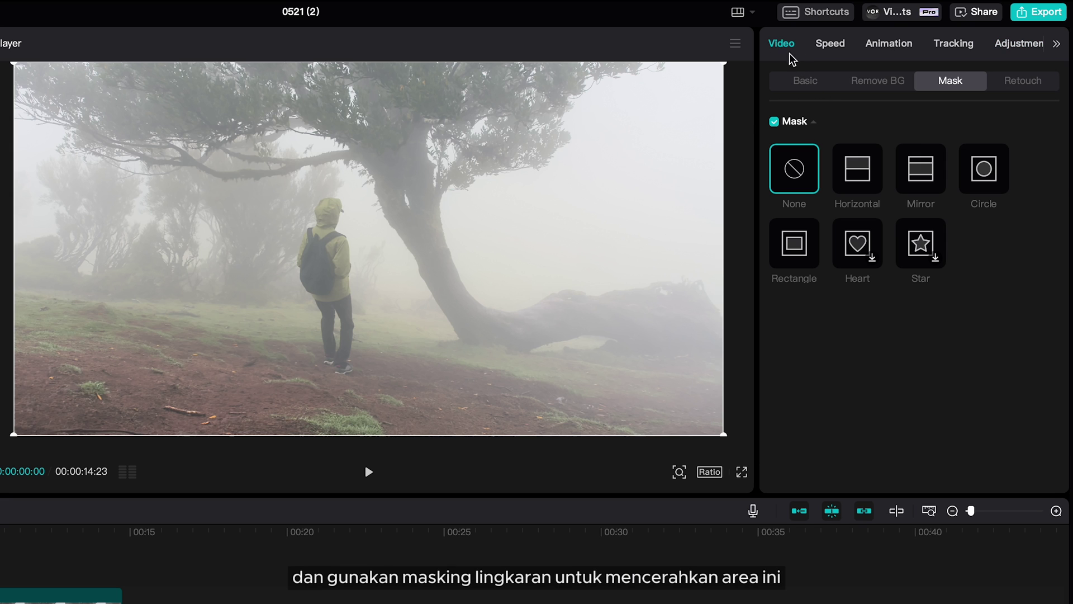
pyautogui.click(968, 174)
pyautogui.moveTo(367, 140); pyautogui.dragTo(368, 106)
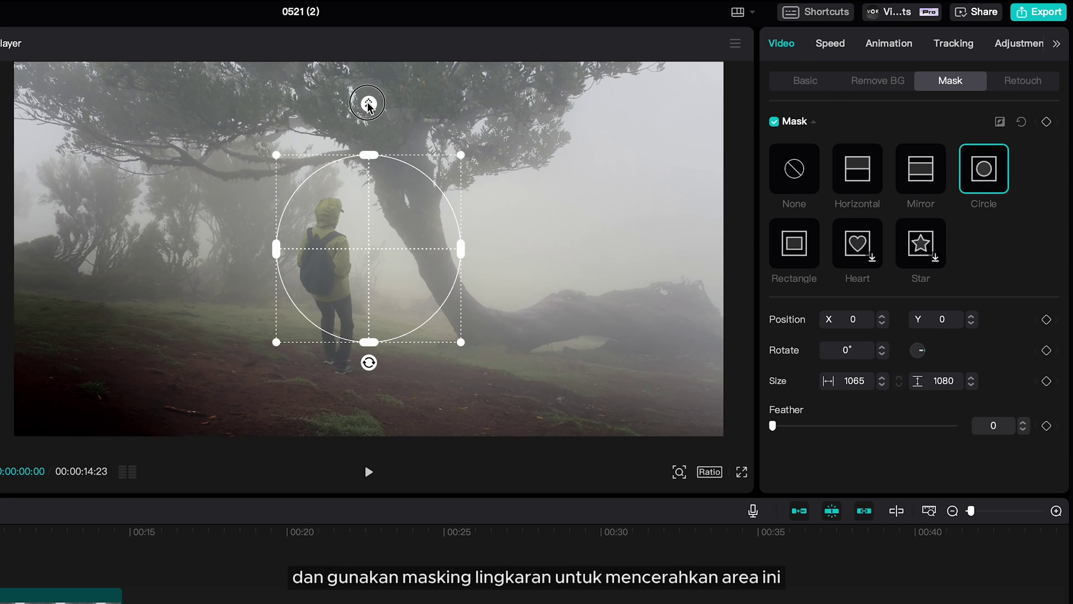
pyautogui.moveTo(460, 249); pyautogui.dragTo(423, 170)
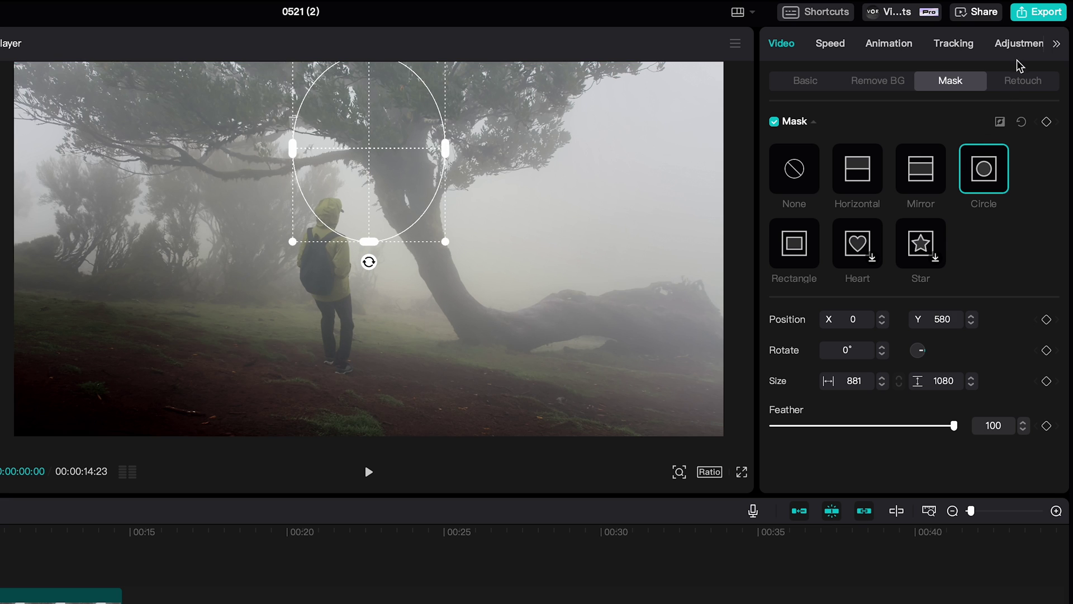
# Shape the circle-masked clip's Luma curve into an S by lowering a shadow point and raising the highlight point.
pyautogui.click(1017, 46)
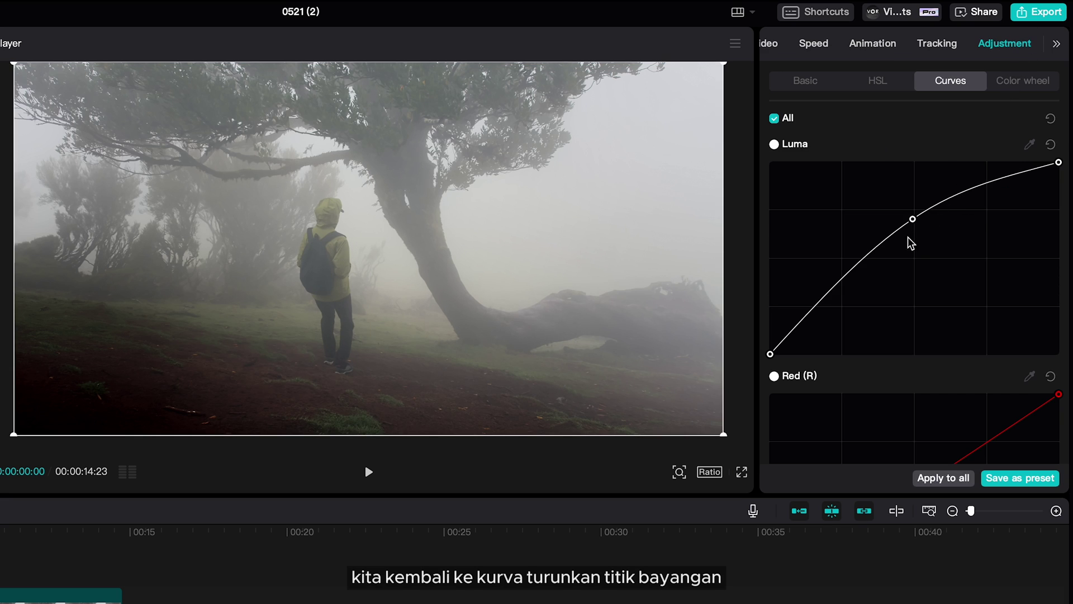
pyautogui.moveTo(855, 266); pyautogui.dragTo(865, 307)
pyautogui.moveTo(913, 219); pyautogui.dragTo(931, 199)
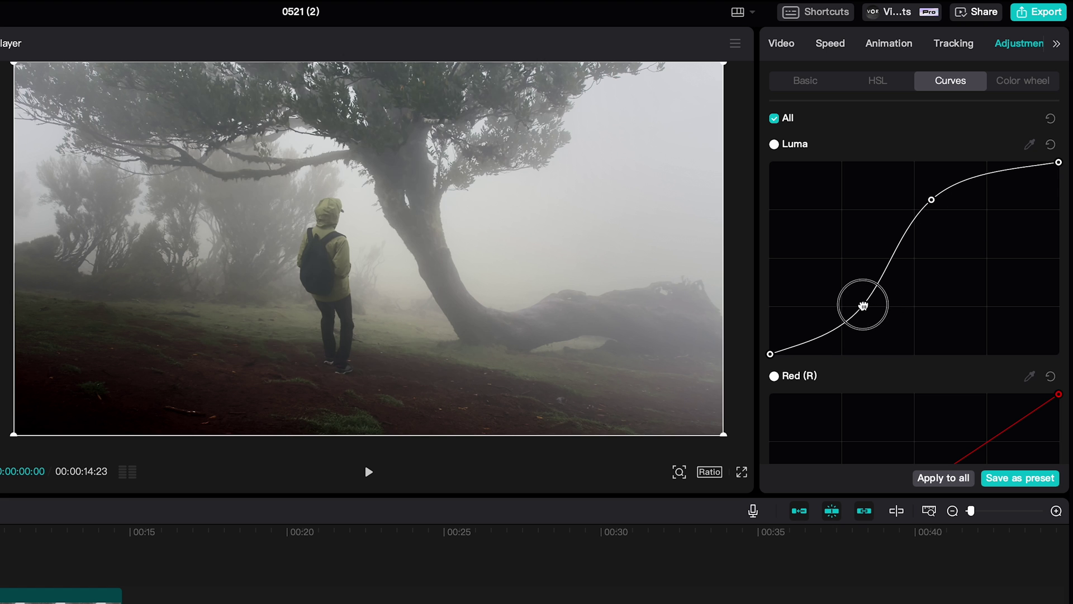
pyautogui.moveTo(864, 306); pyautogui.dragTo(866, 310)
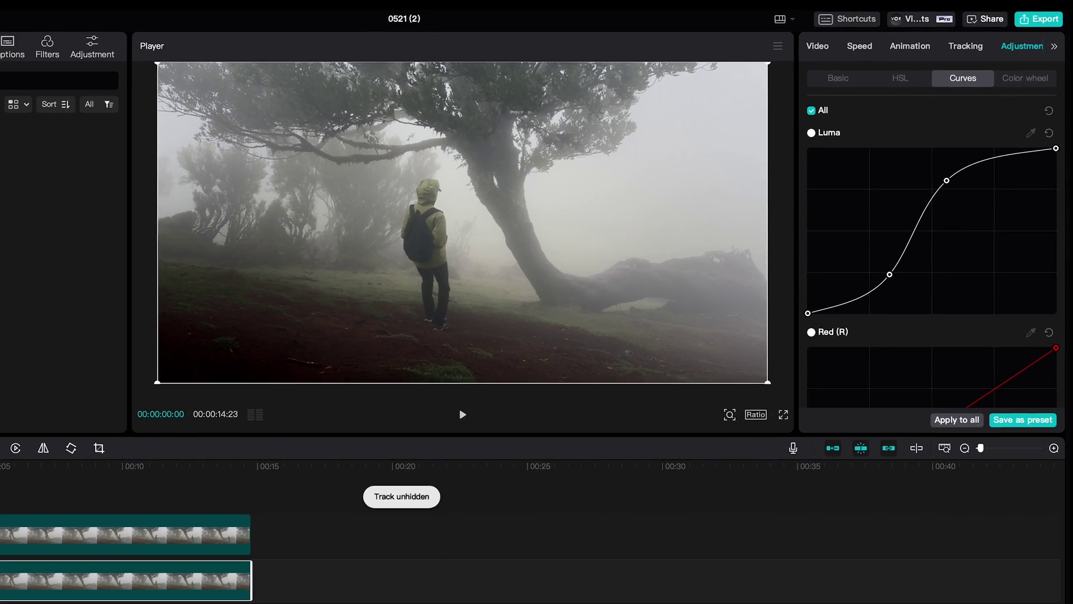
# Compare the image with the middle track hidden and shown, and play the preview.
pyautogui.click(41, 474)
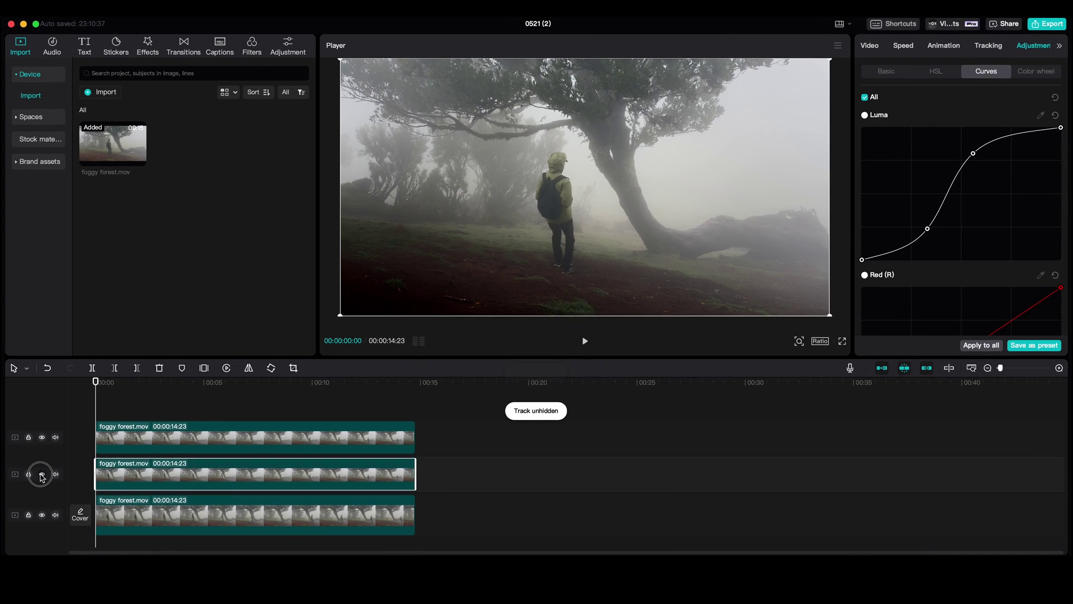
pyautogui.click(41, 475)
pyautogui.click(42, 474)
pyautogui.press('space')
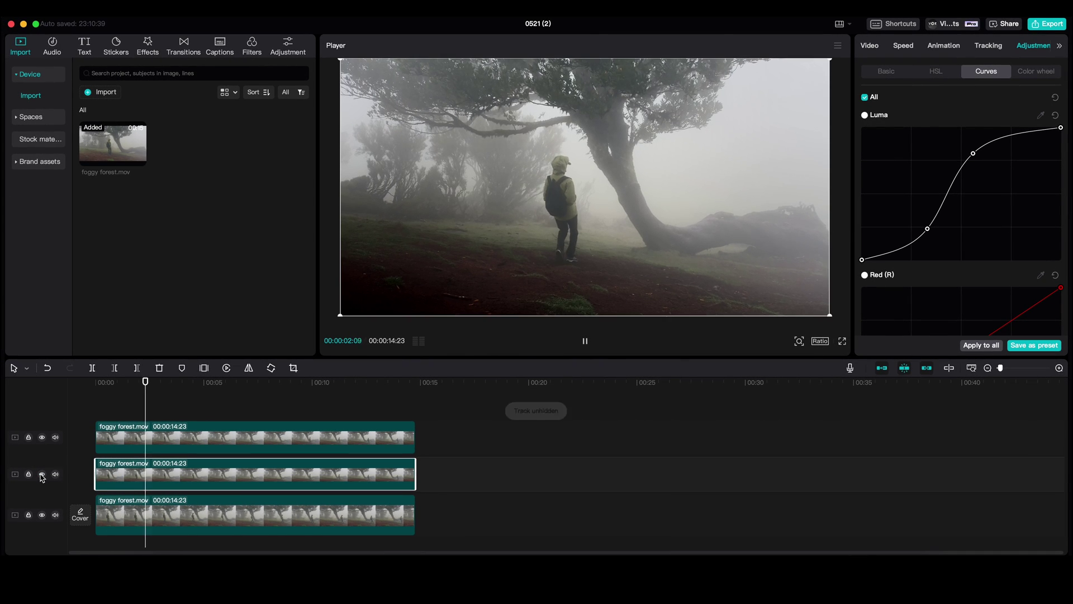
# Paste another copy of the foggy forest.mov clip at the timeline start and lower its Luma curve to darken it.
pyautogui.click(98, 515)
pyautogui.rightClick(130, 407)
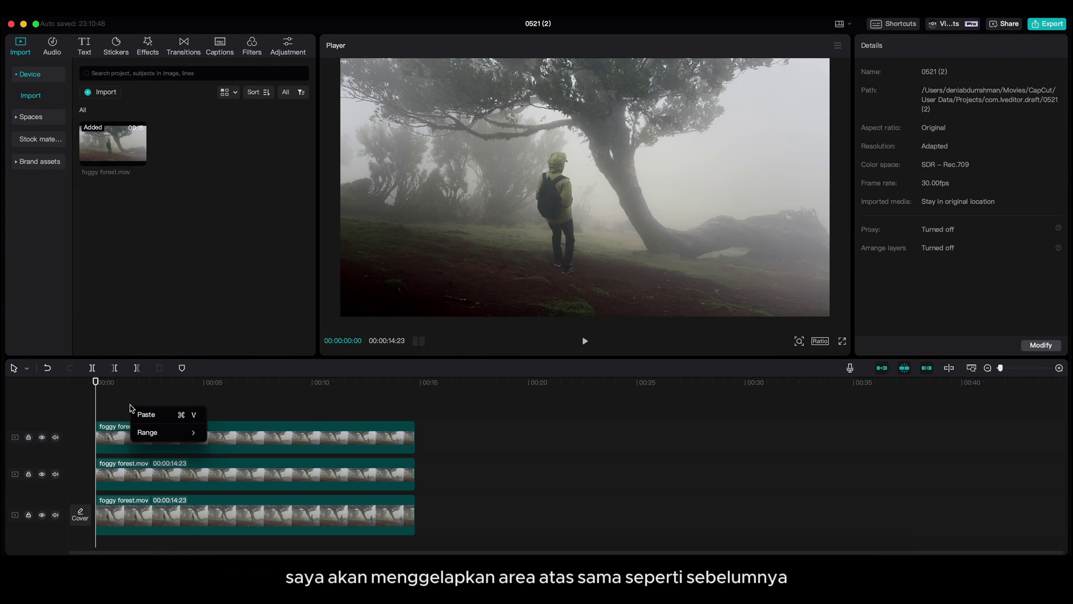
pyautogui.click(146, 414)
pyautogui.moveTo(956, 198); pyautogui.dragTo(967, 210)
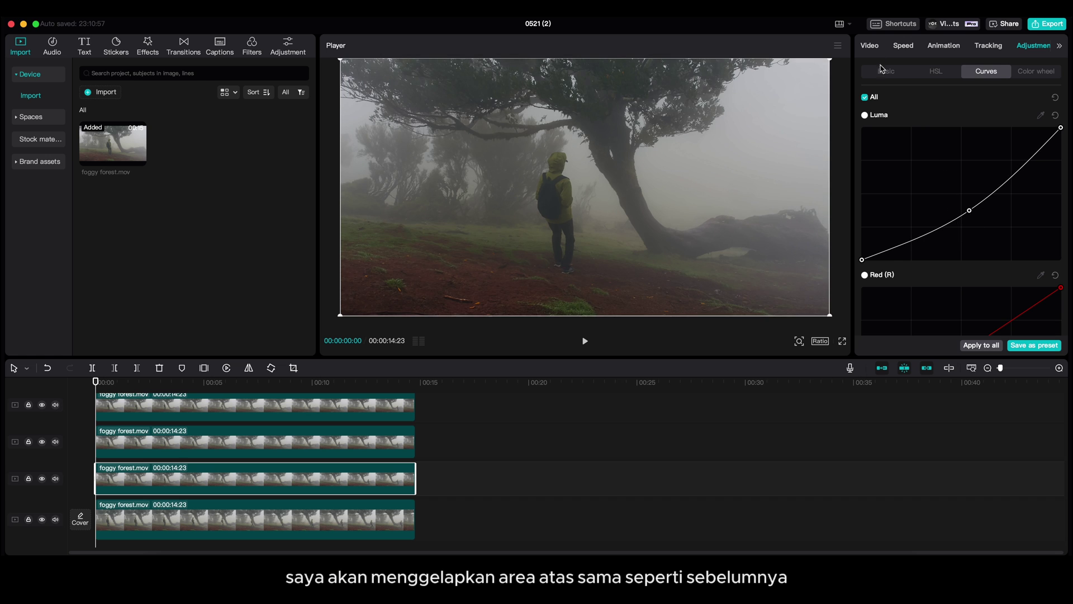
# Apply a Horizontal mask to the new dark copy over the upper image, rotated 7° at about X 482, Y 608, with feather 93.
pyautogui.click(870, 45)
pyautogui.click(986, 71)
pyautogui.click(922, 132)
pyautogui.moveTo(642, 125); pyautogui.dragTo(650, 77)
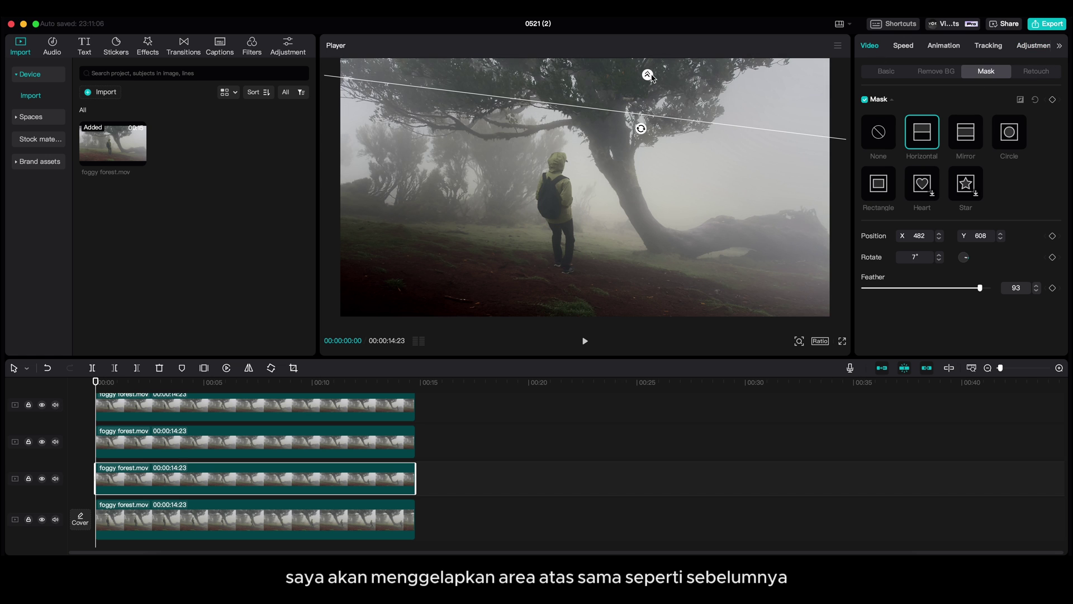
# Refine the upper-area clip's Luma curve by adding a highlight point and slightly lowering the midtone point.
pyautogui.click(1033, 45)
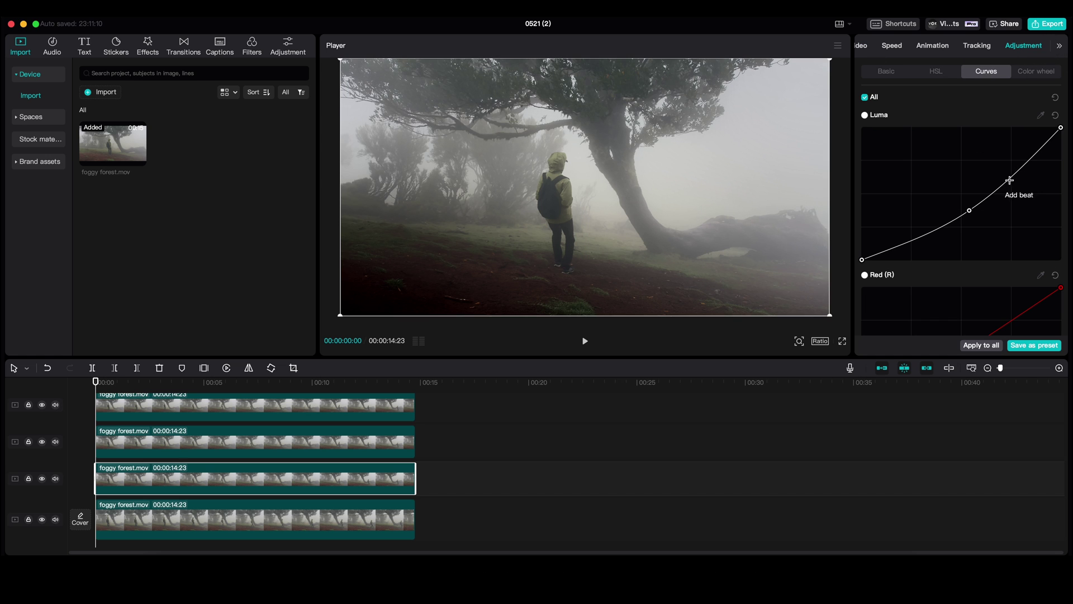
pyautogui.moveTo(1009, 180); pyautogui.dragTo(1021, 176)
pyautogui.moveTo(969, 211); pyautogui.dragTo(977, 223)
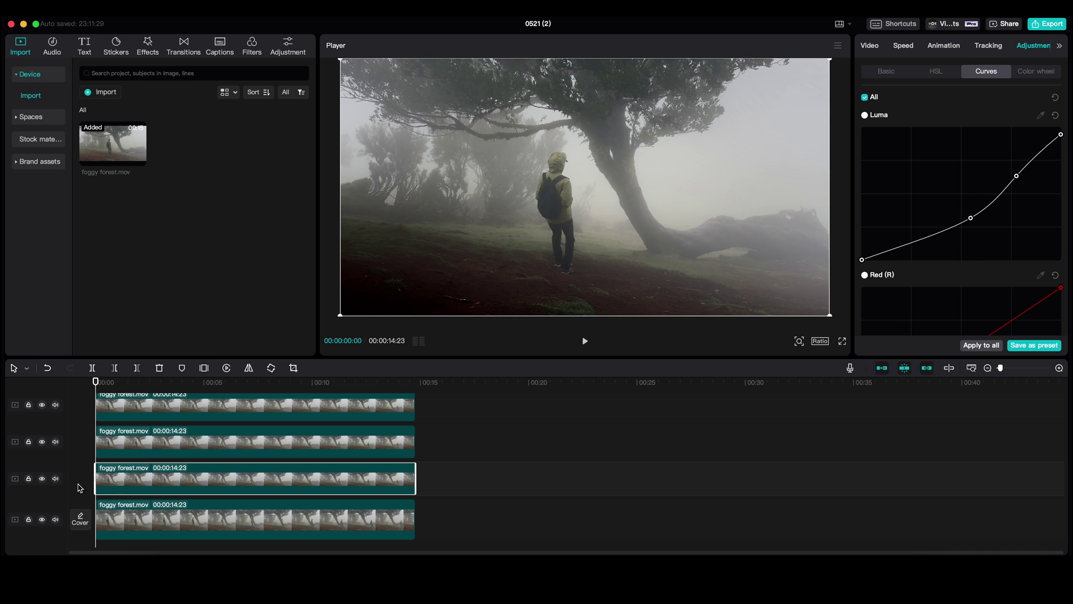
pyautogui.moveTo(971, 218); pyautogui.dragTo(969, 214)
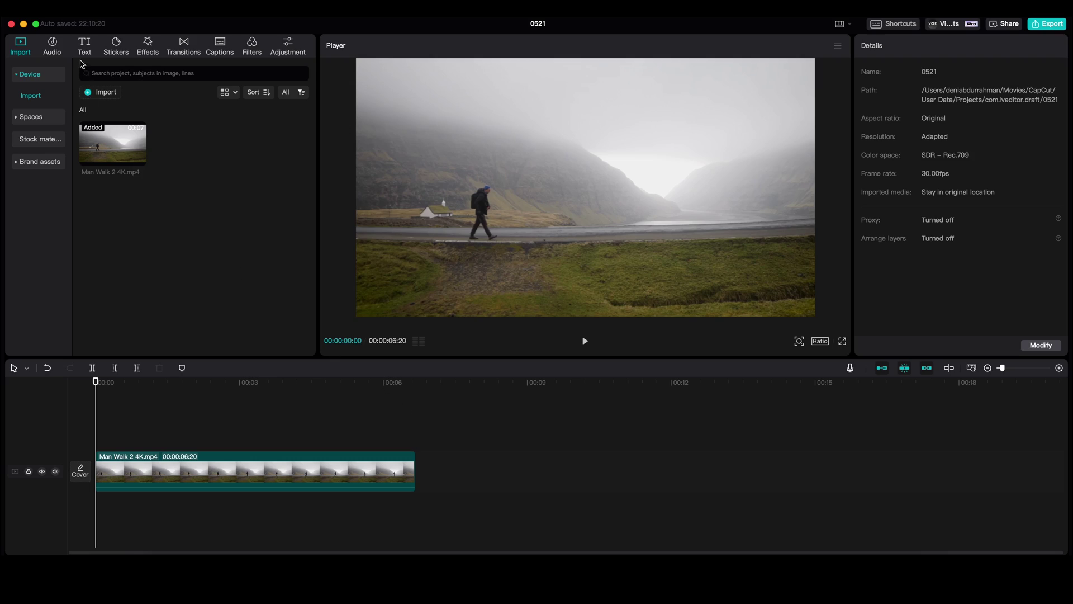
# Add default text across the full Man Walk 2 4K.mp4 clip, change it to "S I L E N C E", and scale it down.
pyautogui.click(82, 58)
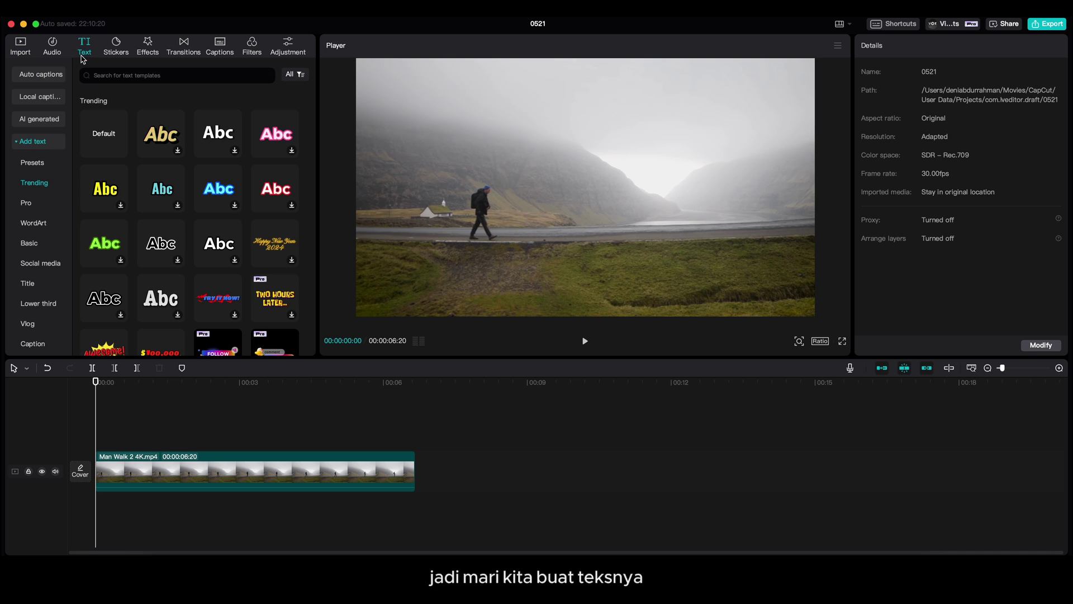
pyautogui.moveTo(95, 132); pyautogui.dragTo(415, 441)
pyautogui.moveTo(920, 100); pyautogui.dragTo(858, 98)
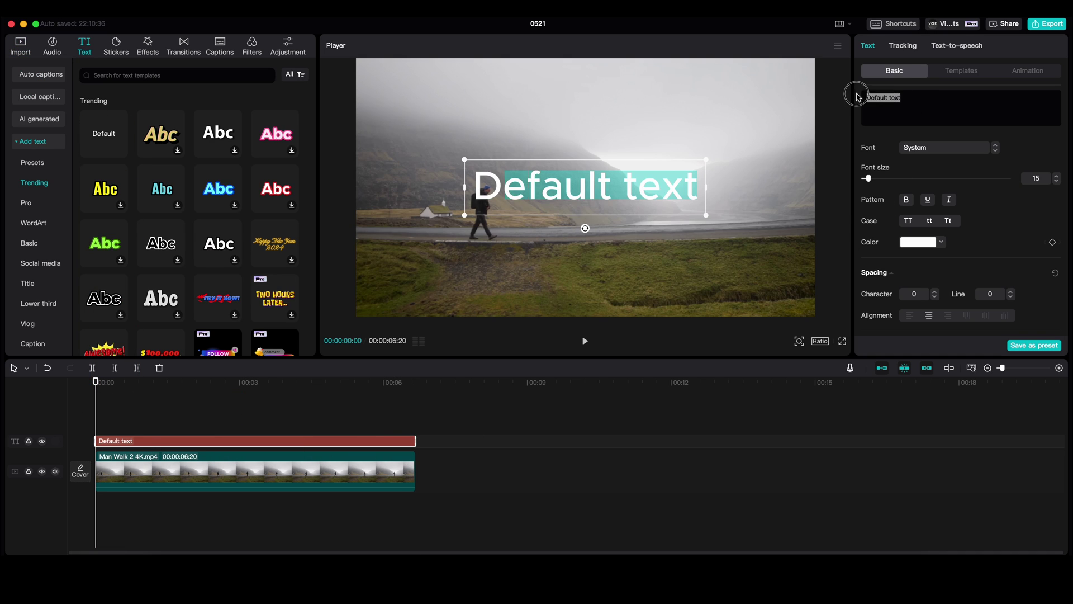
pyautogui.write('SILENCE')
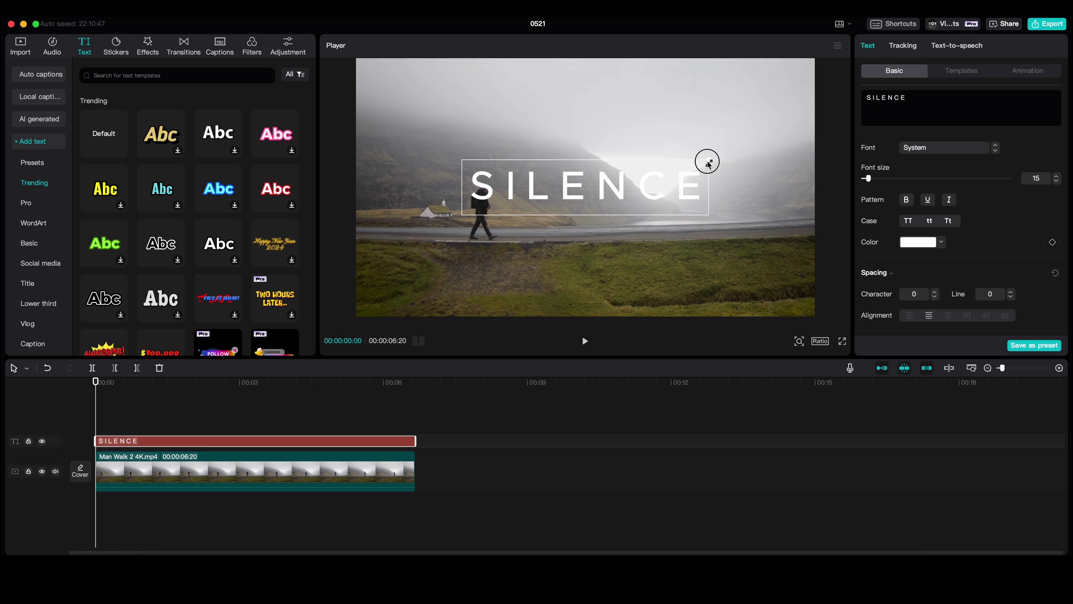
pyautogui.moveTo(708, 163); pyautogui.dragTo(597, 211)
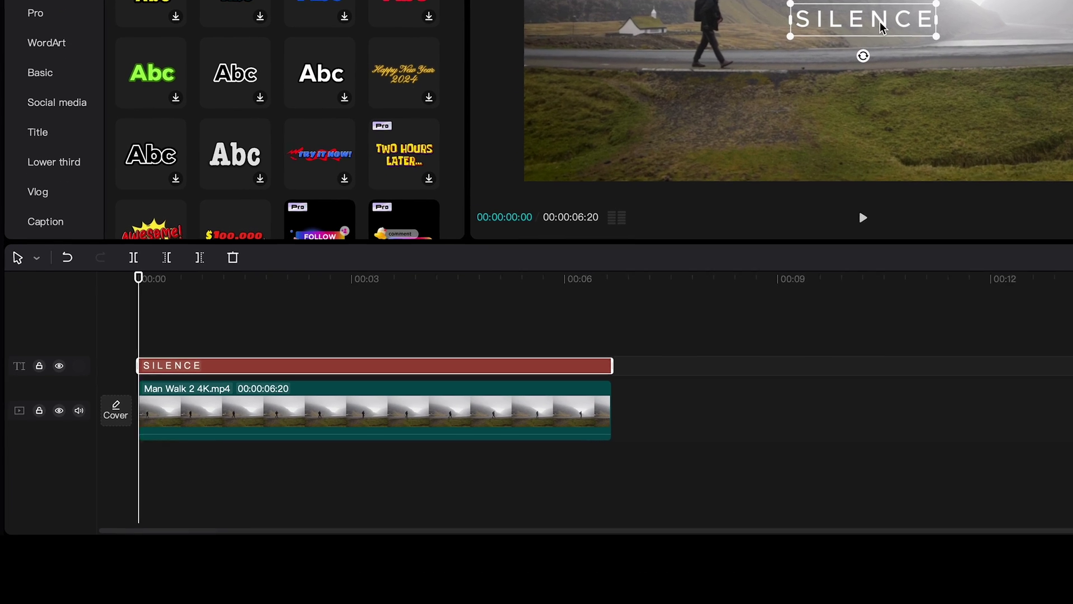
# Turn the SILENCE text into a compound clip and duplicate the Man Walk 2 4K.mp4 clip onto a track above it.
pyautogui.rightClick(550, 366)
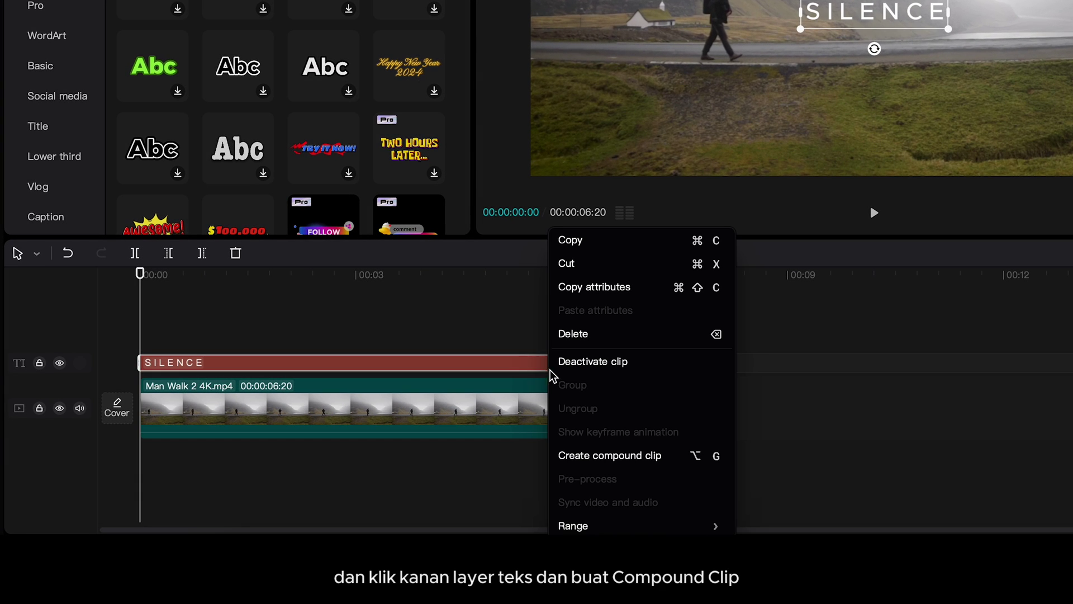
pyautogui.click(599, 457)
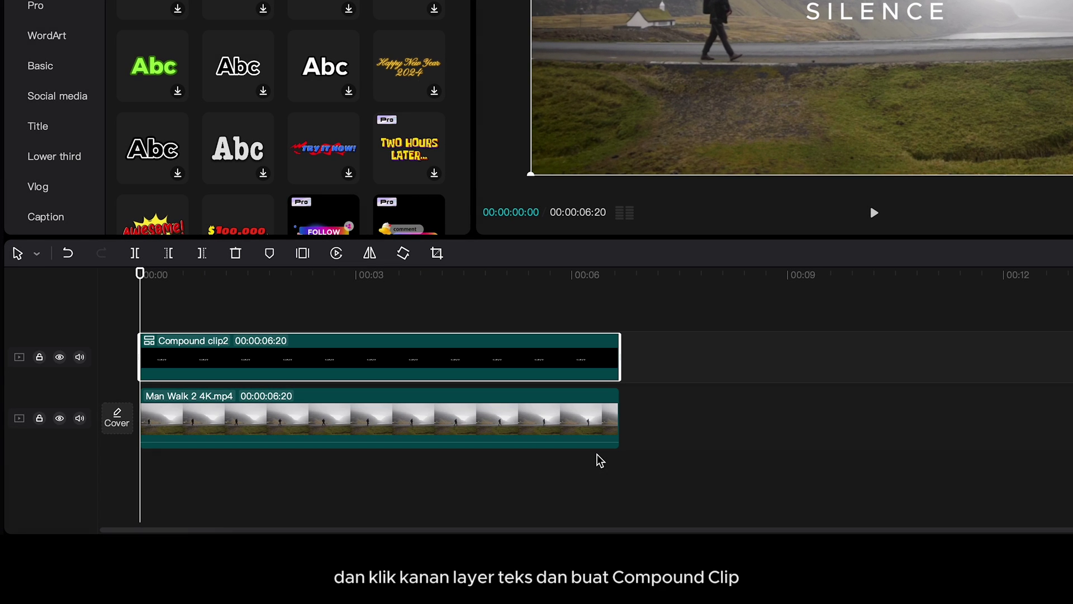
pyautogui.click(510, 430)
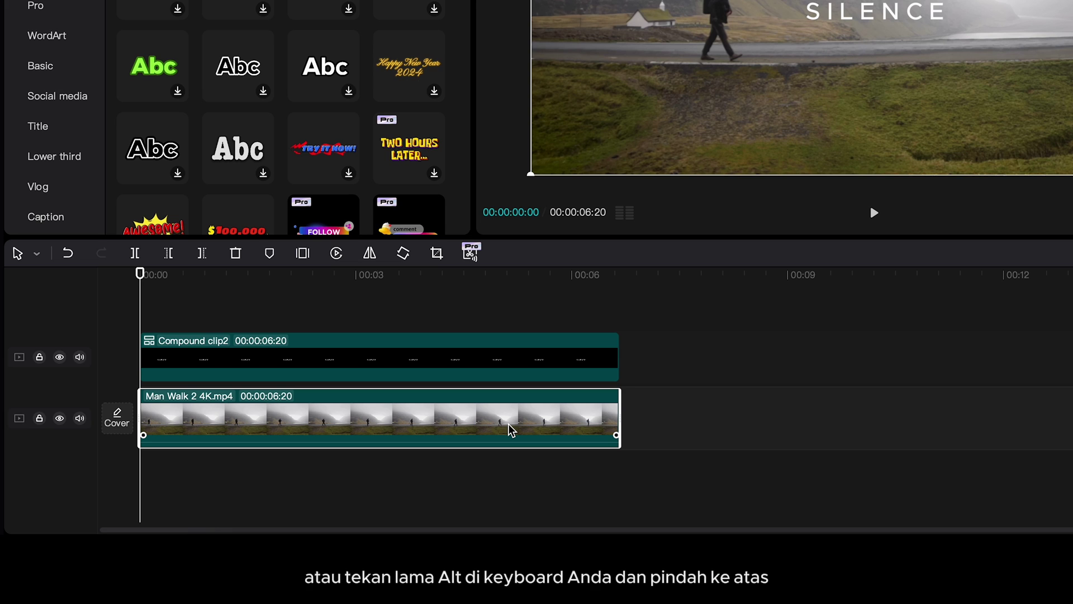
pyautogui.moveTo(510, 430); pyautogui.dragTo(505, 319)
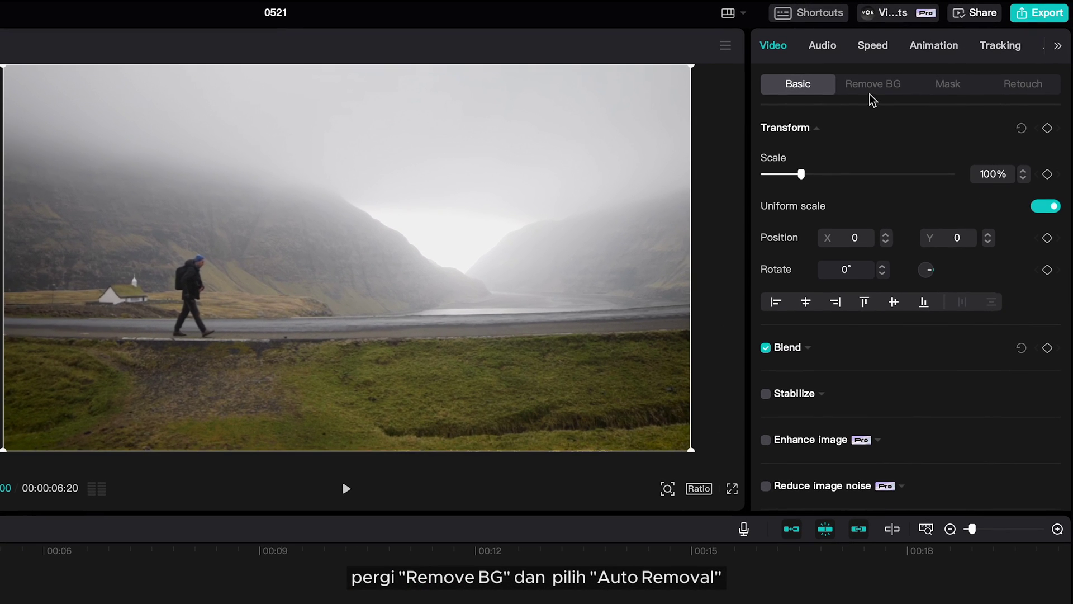
# Enable Auto removal of the background on the upper Man Walk 2 4K.mp4 copy and play back the result.
pyautogui.click(873, 94)
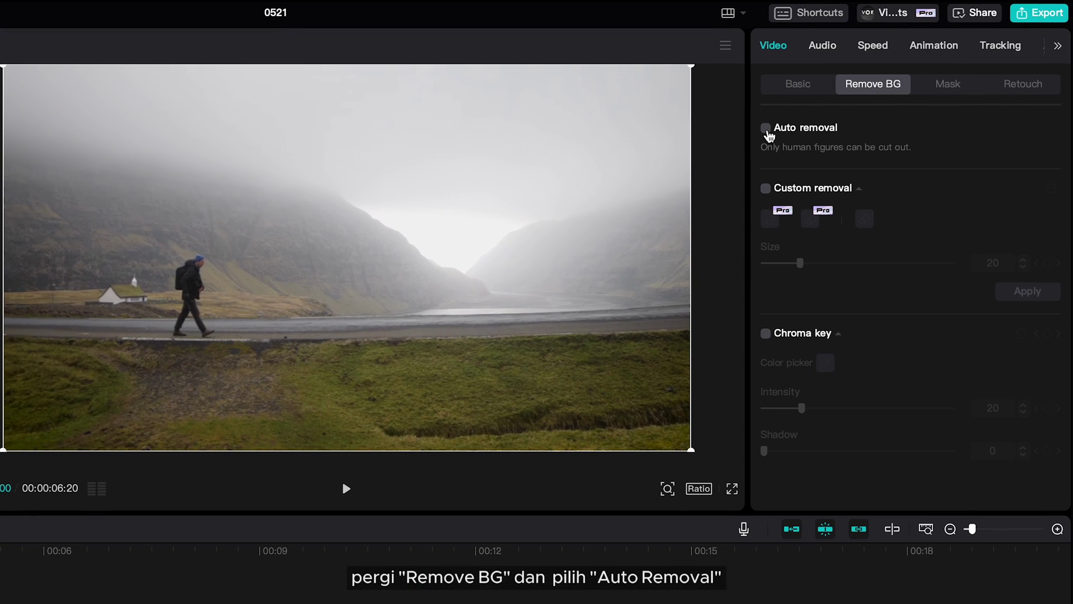
pyautogui.click(766, 129)
pyautogui.press('space')
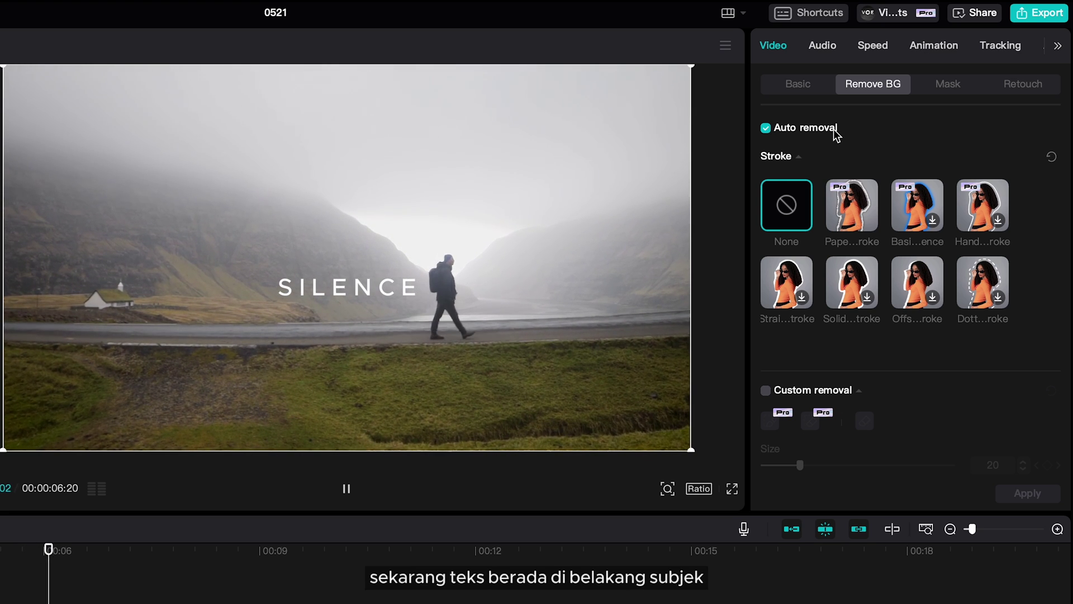
pyautogui.press('space')
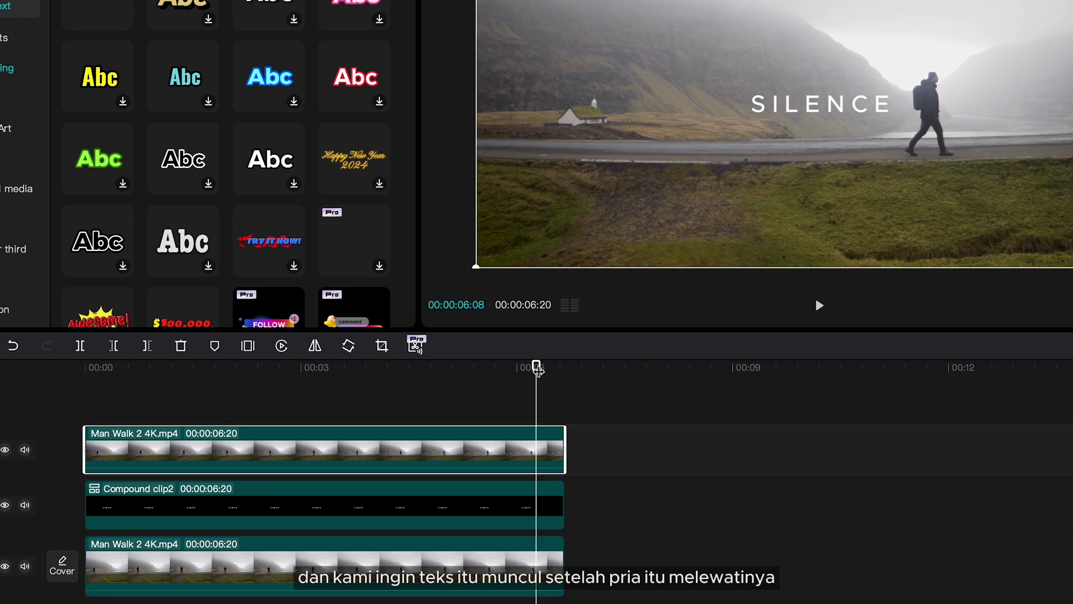
# At 00:00:01:26, apply a Horizontal mask to the SILENCE compound clip, rotated -90° at X -244, Y -22, and add a position keyframe.
pyautogui.moveTo(537, 369); pyautogui.dragTo(221, 323)
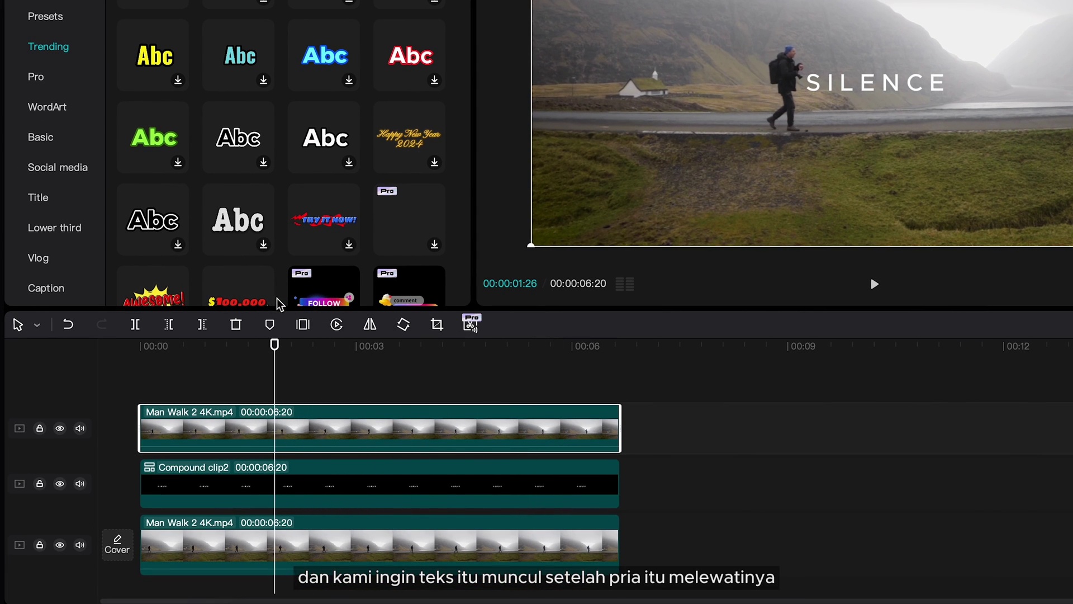
pyautogui.click(311, 482)
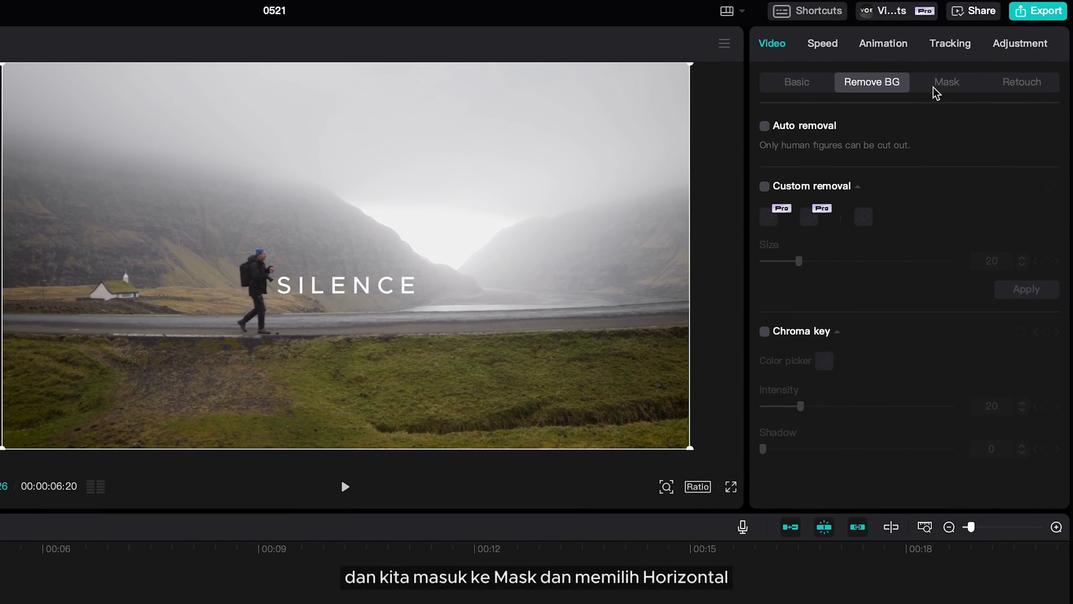
pyautogui.click(946, 82)
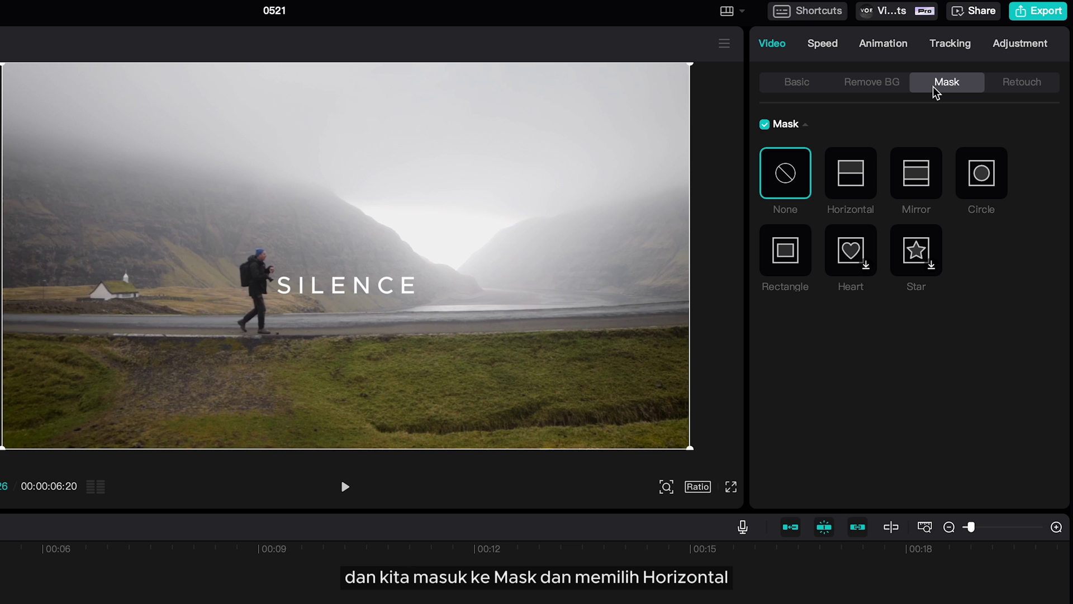
pyautogui.click(855, 176)
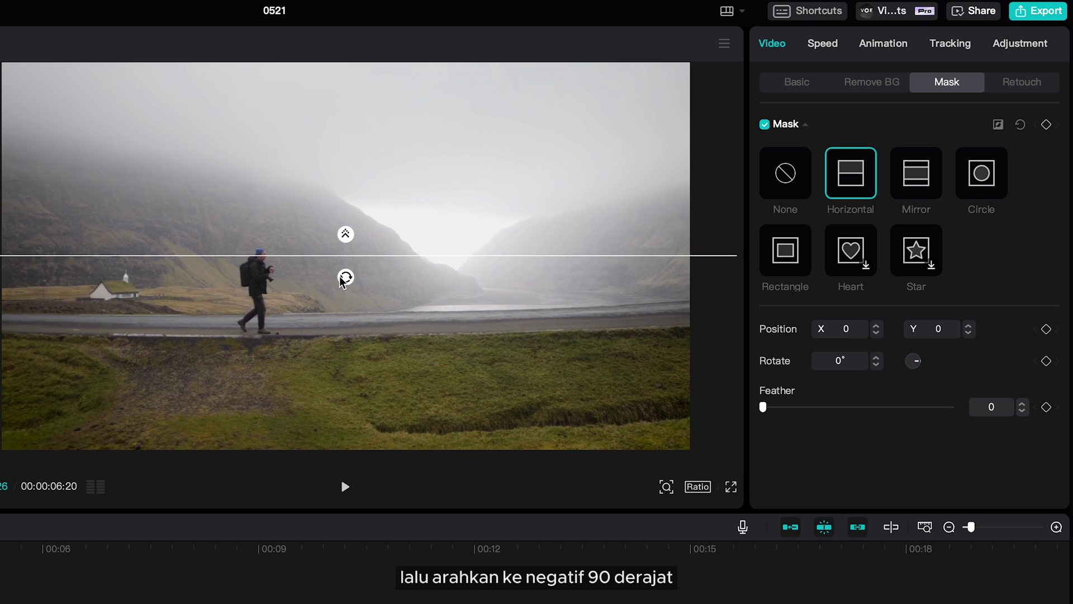
pyautogui.moveTo(342, 279); pyautogui.dragTo(260, 283)
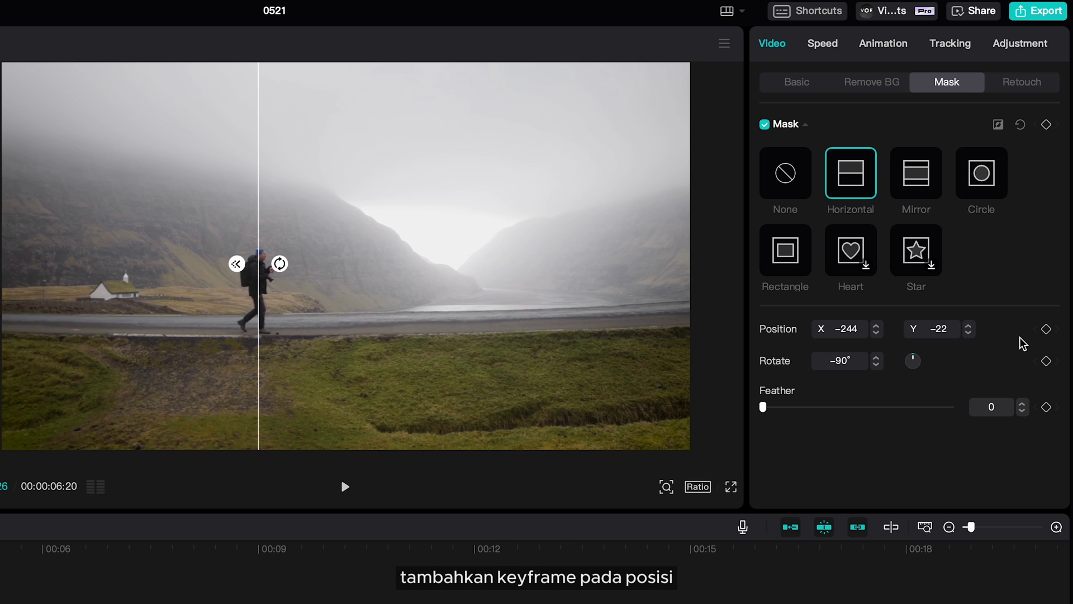
pyautogui.click(1046, 329)
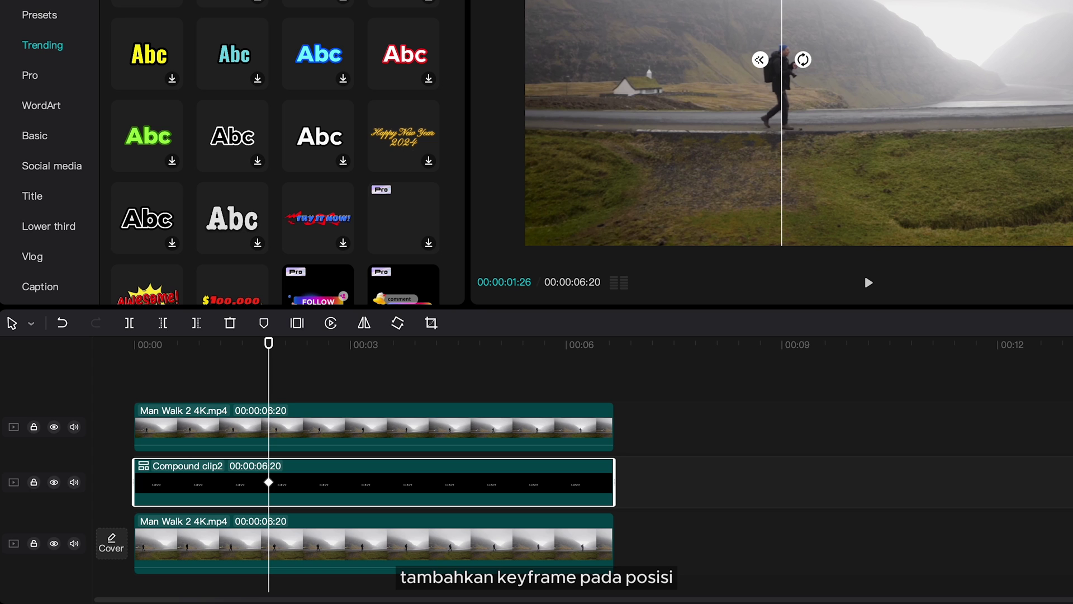
# Move the mask with the walking man at 00:00:02:18 (X -156, Y -29) and 00:00:03:07 (X -84, Y -47) to keyframe its position.
pyautogui.moveTo(291, 344); pyautogui.dragTo(323, 345)
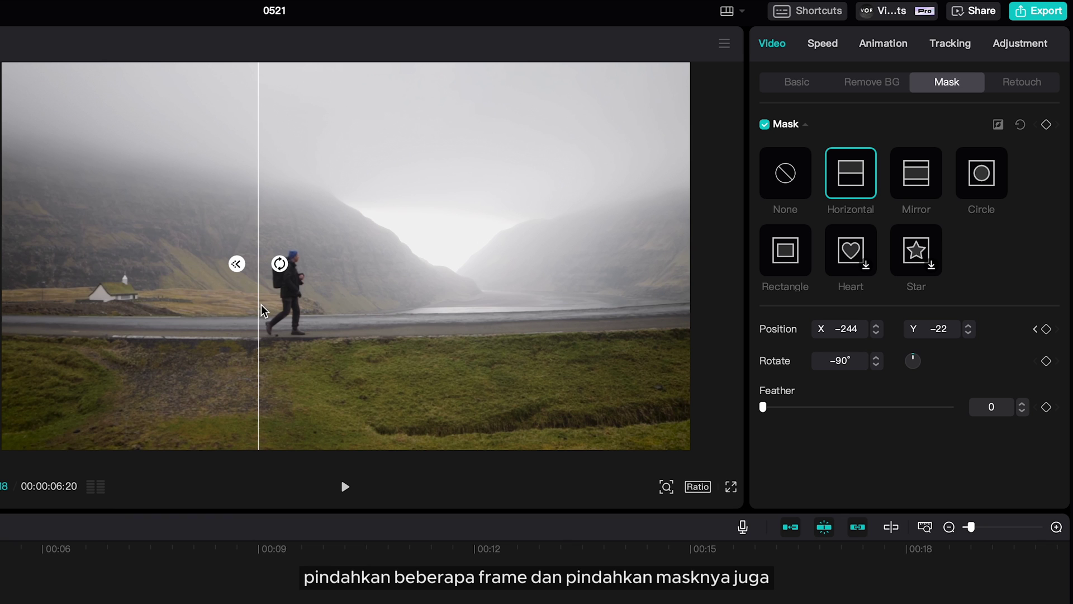
pyautogui.moveTo(259, 305); pyautogui.dragTo(295, 305)
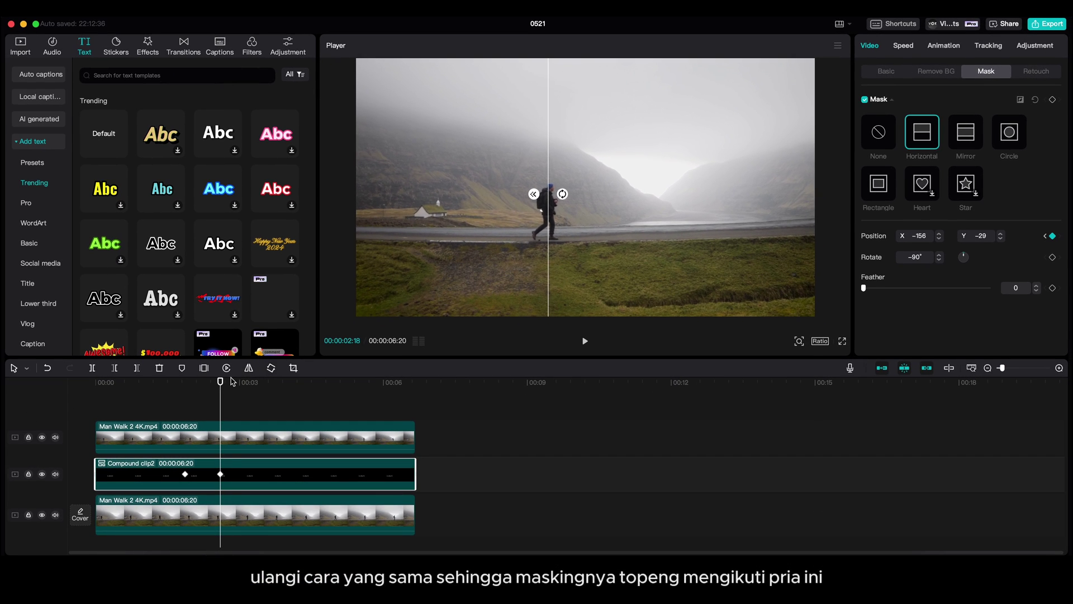
pyautogui.moveTo(233, 382); pyautogui.dragTo(251, 385)
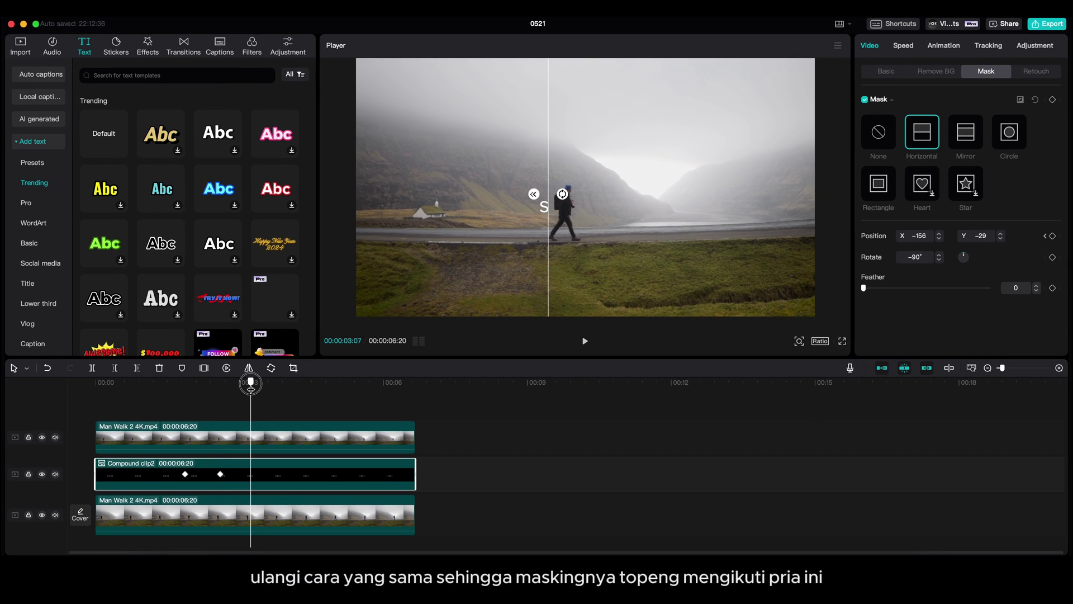
pyautogui.moveTo(548, 212); pyautogui.dragTo(562, 217)
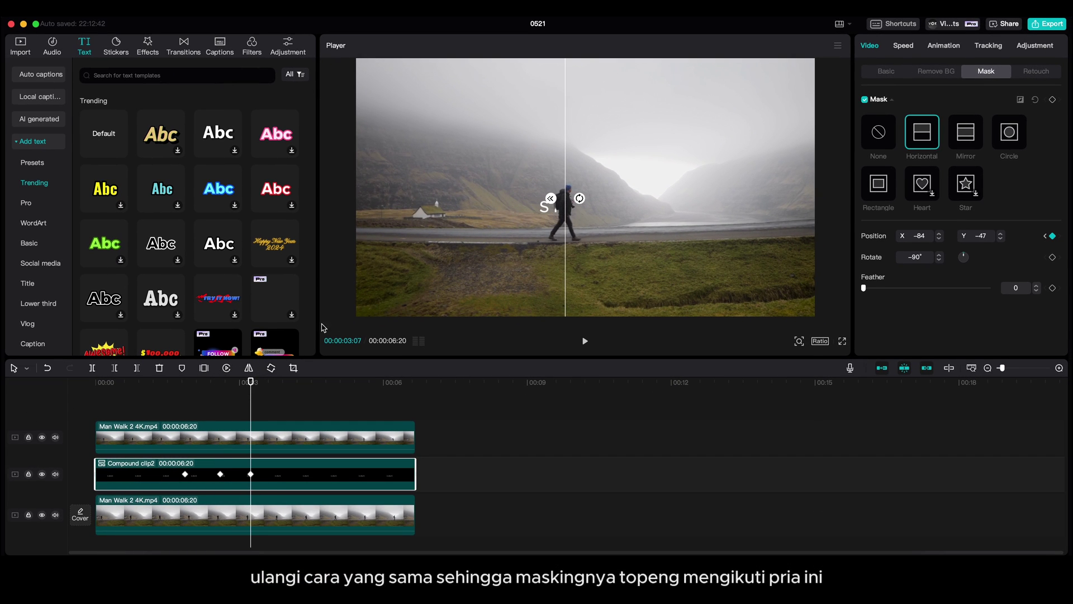
# Continue the mask position keyframes behind the man, at 00:00:03:23 (X -14, Y -59) and on past 00:00:05:04.
pyautogui.moveTo(251, 382); pyautogui.dragTo(276, 382)
pyautogui.moveTo(565, 211); pyautogui.dragTo(582, 213)
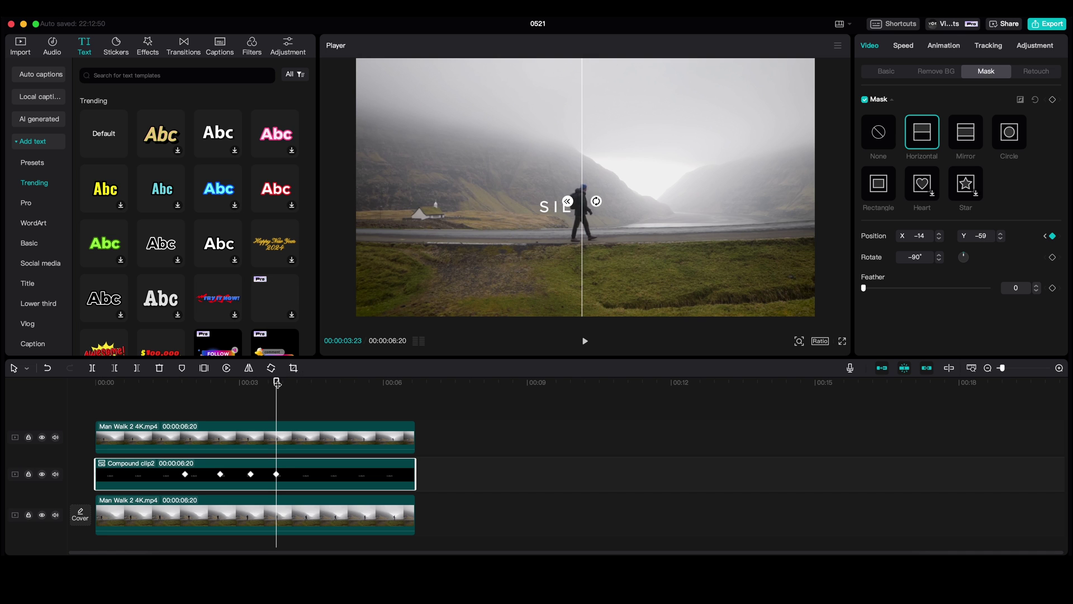
pyautogui.moveTo(277, 383); pyautogui.dragTo(342, 386)
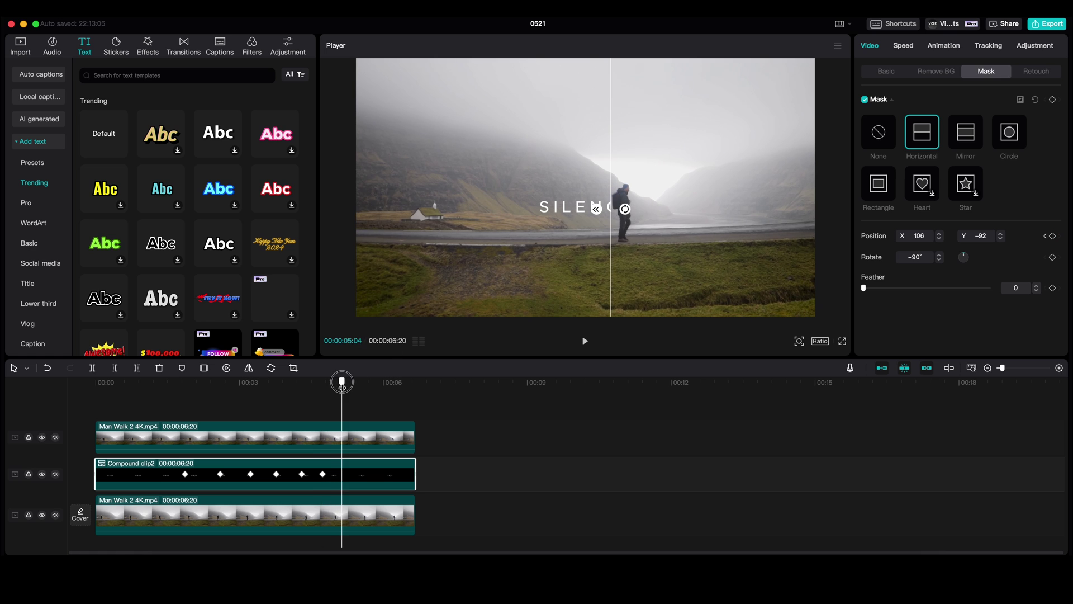
pyautogui.moveTo(625, 232); pyautogui.dragTo(626, 230)
pyautogui.moveTo(343, 382); pyautogui.dragTo(366, 388)
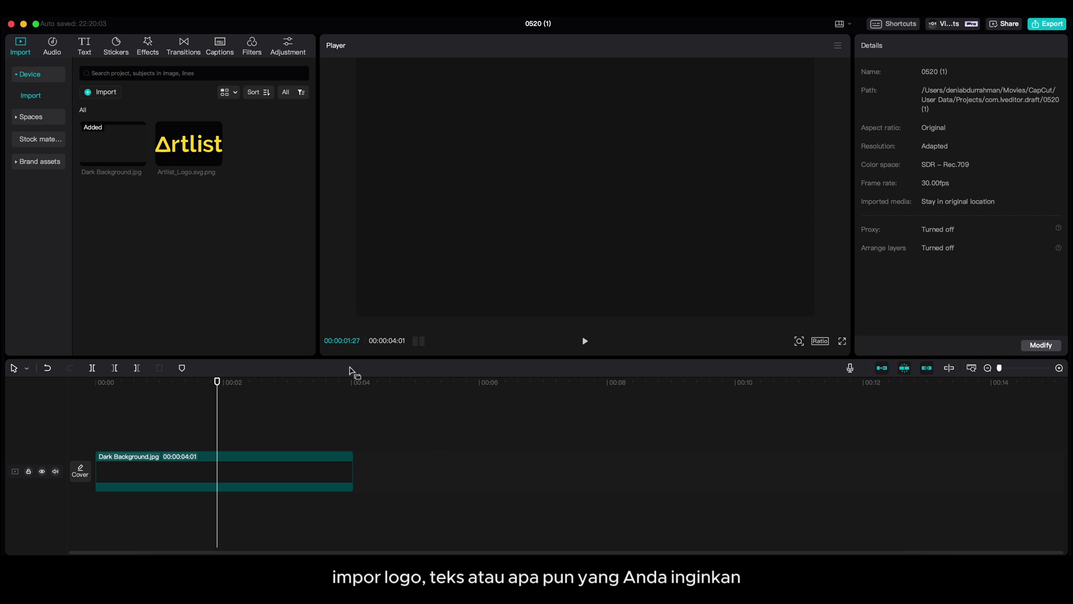
# Place Artlist_Logo.svg.png above Dark Background.jpg, trim it to the background's 00:00:04:01 length, and scale the logo down.
pyautogui.moveTo(131, 352); pyautogui.dragTo(225, 434)
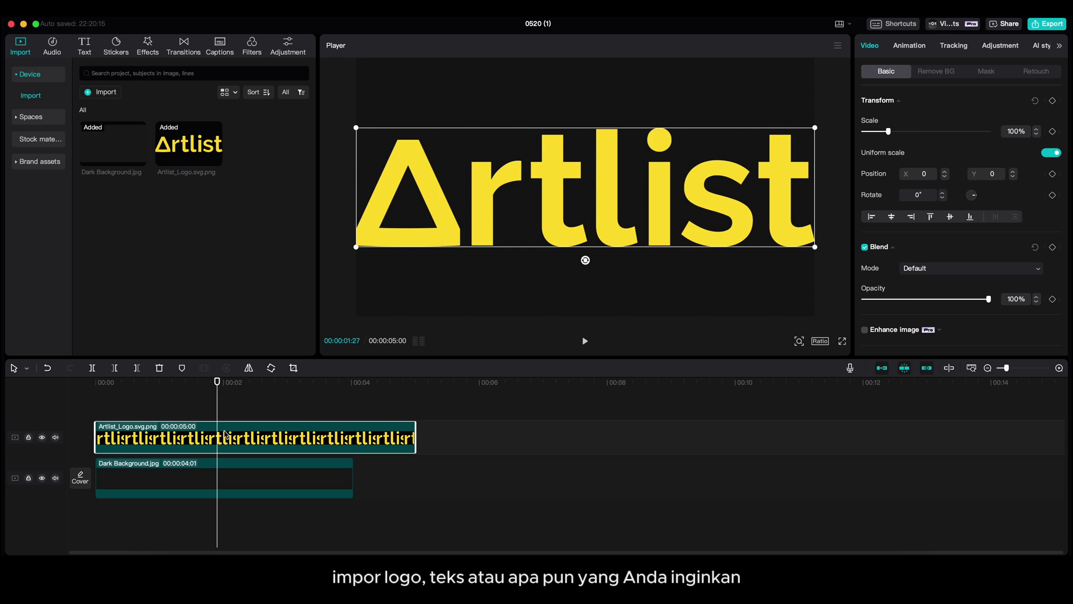
pyautogui.moveTo(414, 438); pyautogui.dragTo(358, 437)
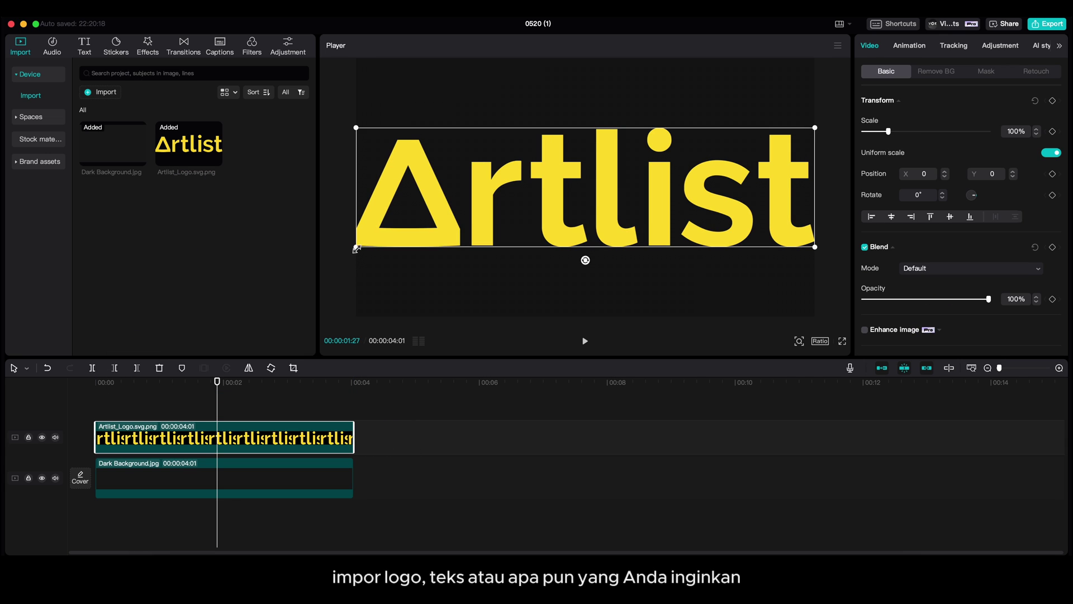
pyautogui.moveTo(355, 248); pyautogui.dragTo(471, 195)
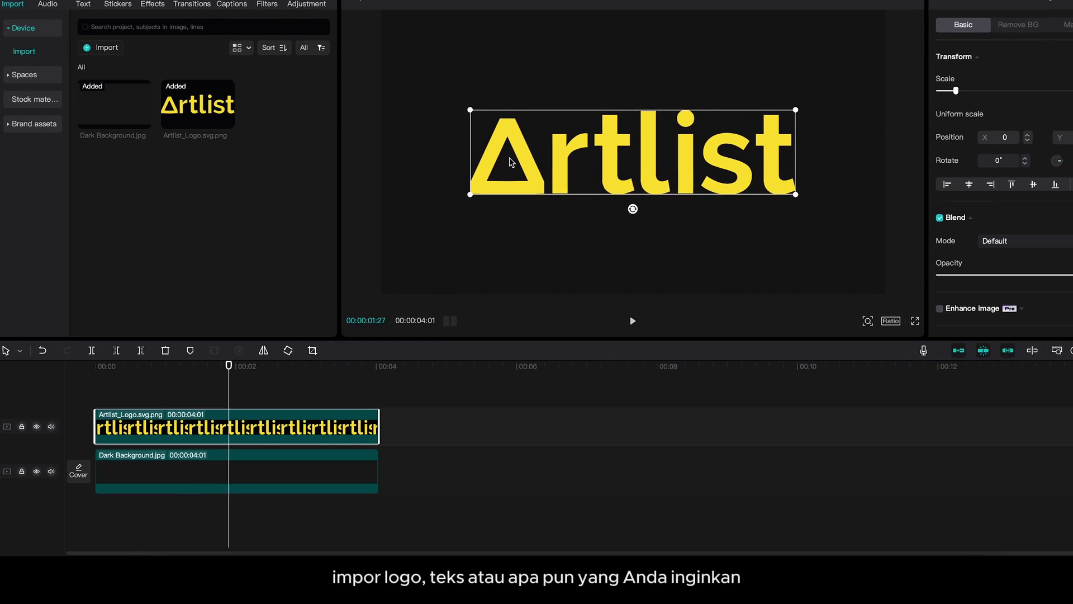
# Turn the Artlist logo clip into a compound clip and duplicate it onto a track above.
pyautogui.rightClick(296, 437)
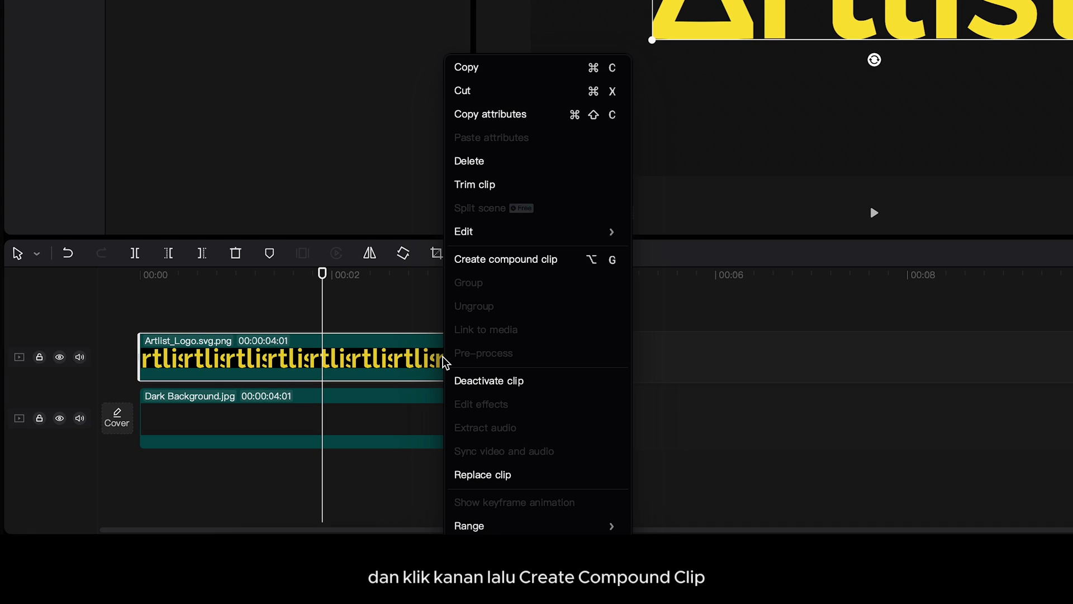
pyautogui.click(484, 262)
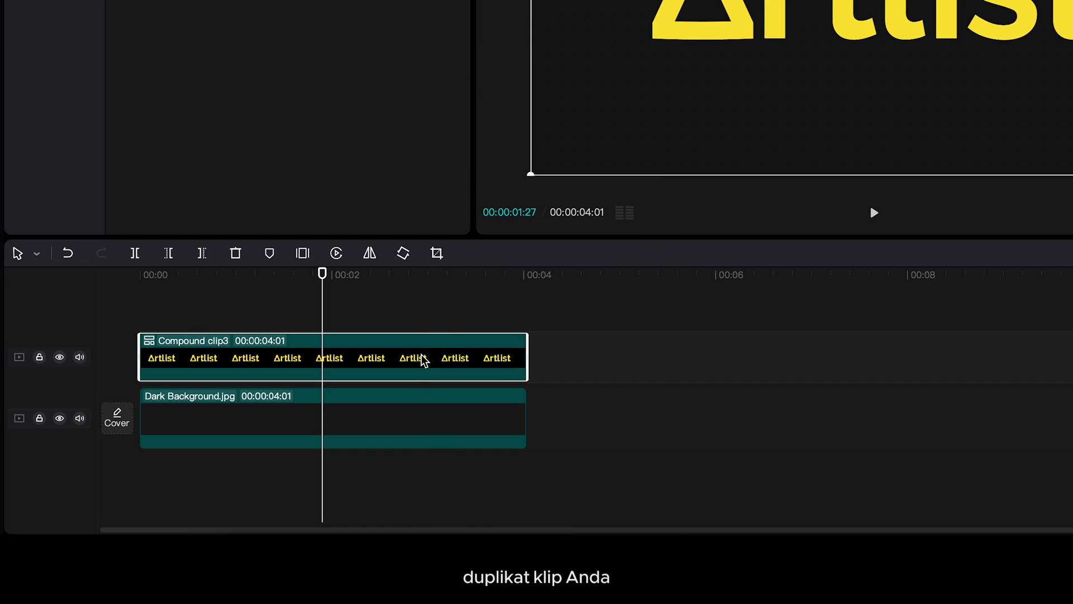
pyautogui.moveTo(422, 362); pyautogui.dragTo(424, 311)
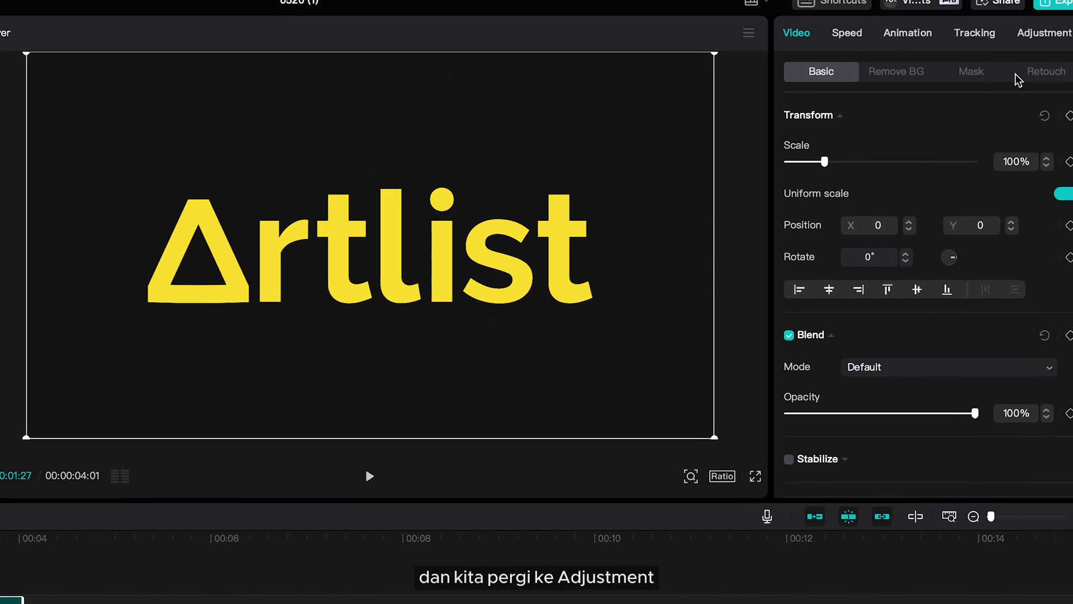
# Brighten the upper logo copy by setting Exposure to 50 and Whites to 42.
pyautogui.click(1020, 45)
pyautogui.scroll(-10, 965, 247)
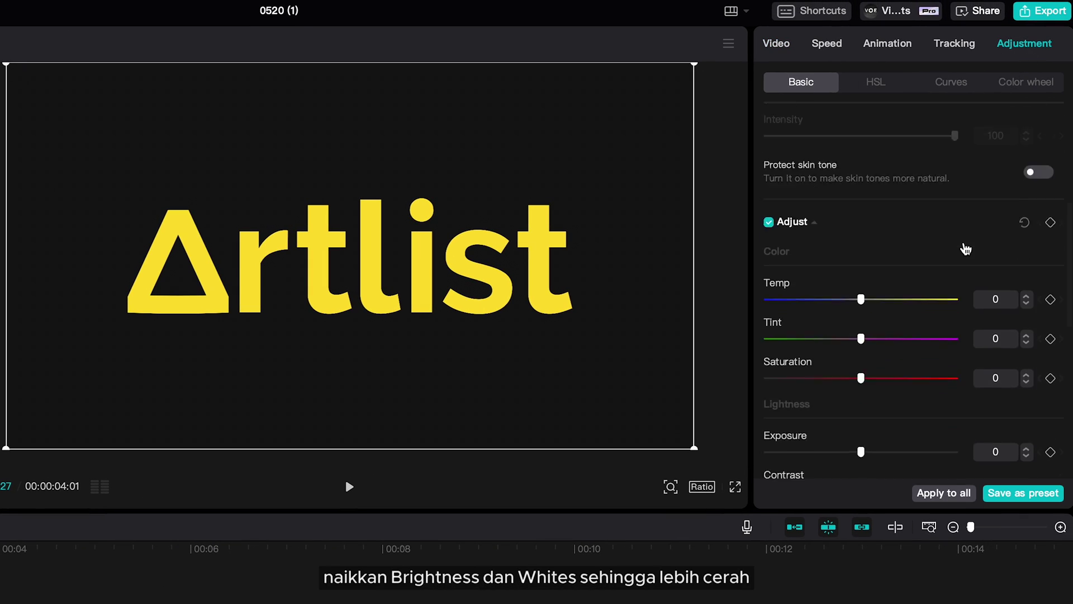
pyautogui.moveTo(861, 134); pyautogui.dragTo(982, 149)
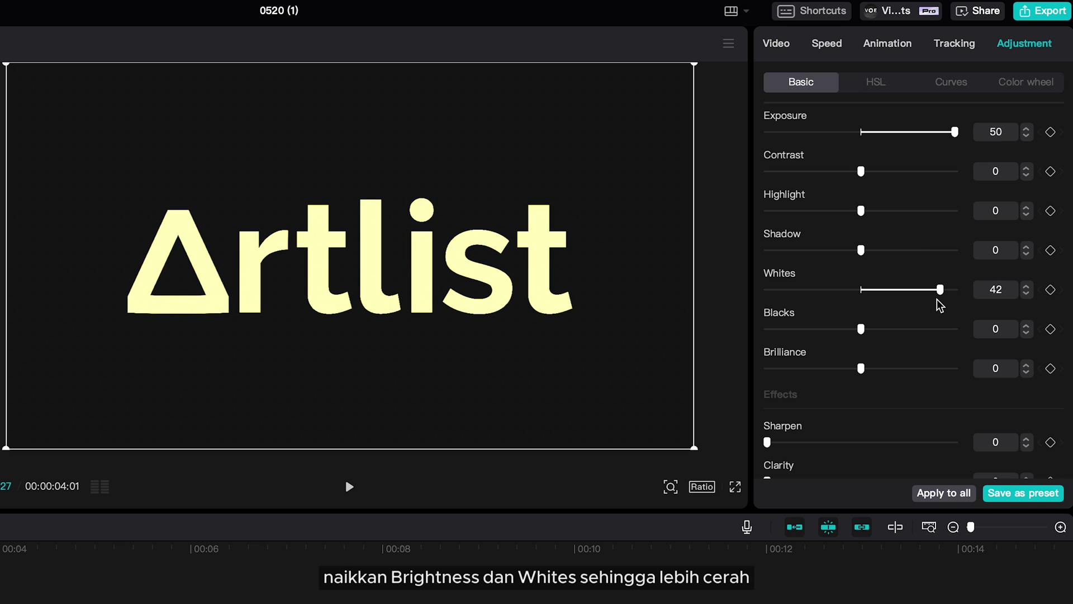
# Apply a Rectangle mask to the brightened logo copy with feather 15, rotated -48° and sized 1796 by 142.
pyautogui.click(783, 53)
pyautogui.click(940, 88)
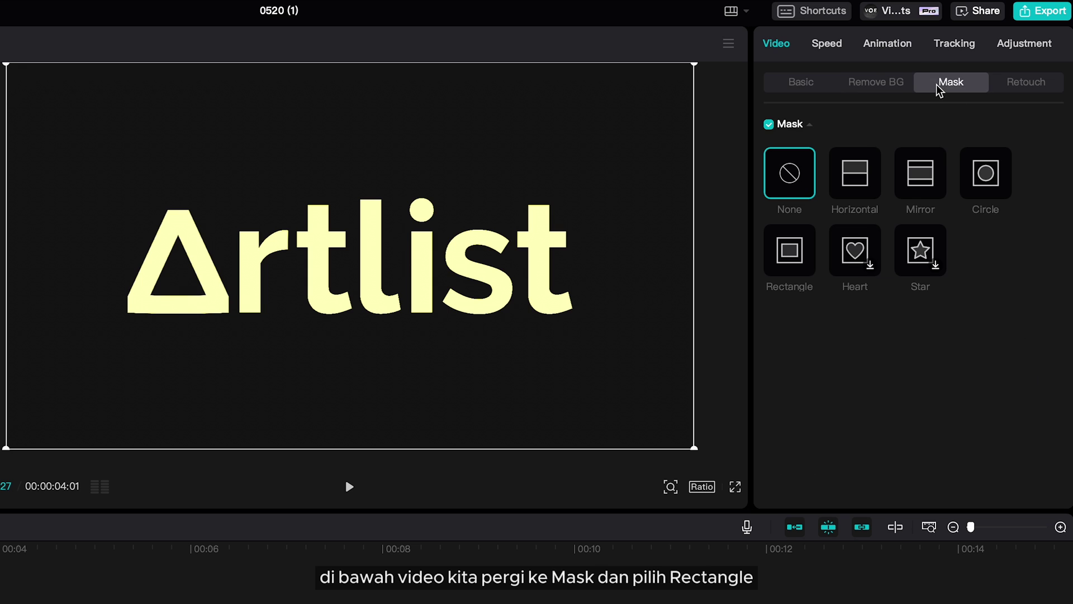
pyautogui.click(805, 257)
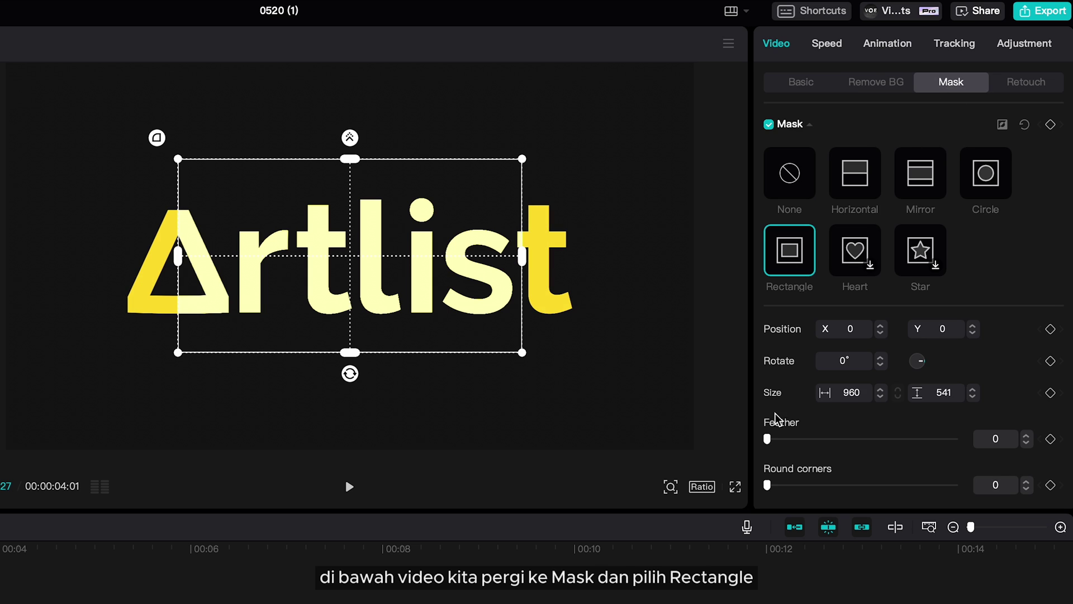
pyautogui.moveTo(767, 439); pyautogui.dragTo(772, 442)
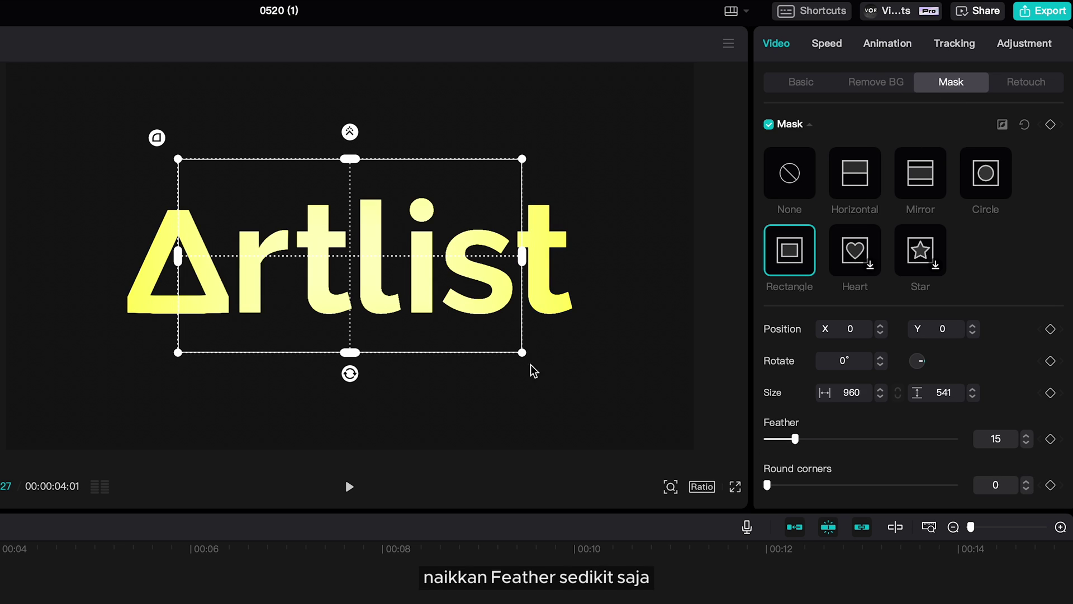
pyautogui.moveTo(350, 353); pyautogui.dragTo(383, 284)
pyautogui.moveTo(465, 129); pyautogui.dragTo(583, 38)
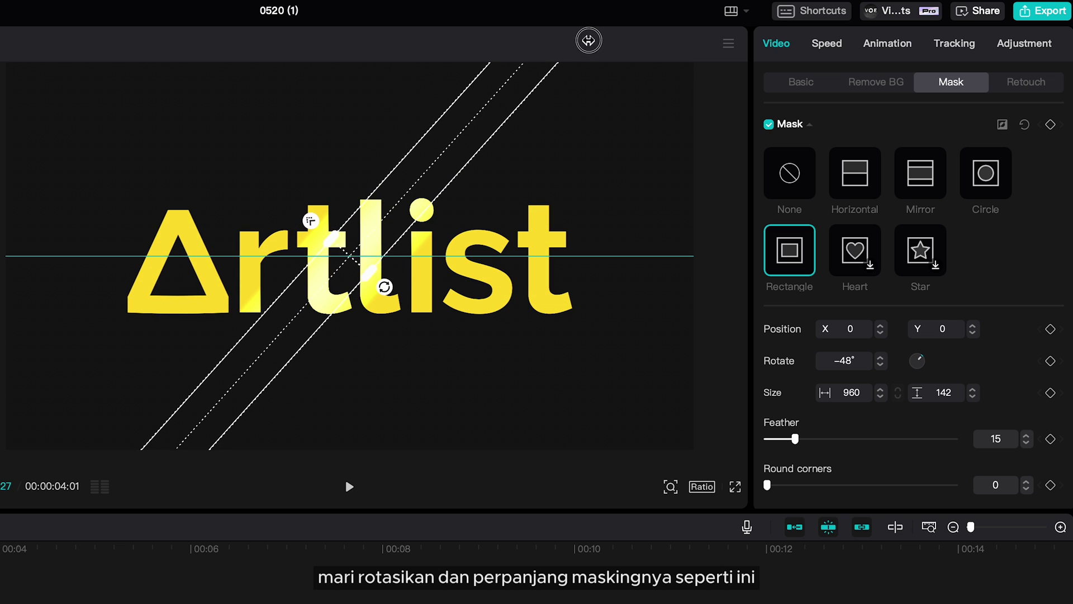
# Keyframe the mask's position to sweep diagonally across the logo from X -630, Y 215 to X 482, Y -541.
pyautogui.moveTo(398, 211); pyautogui.dragTo(173, 136)
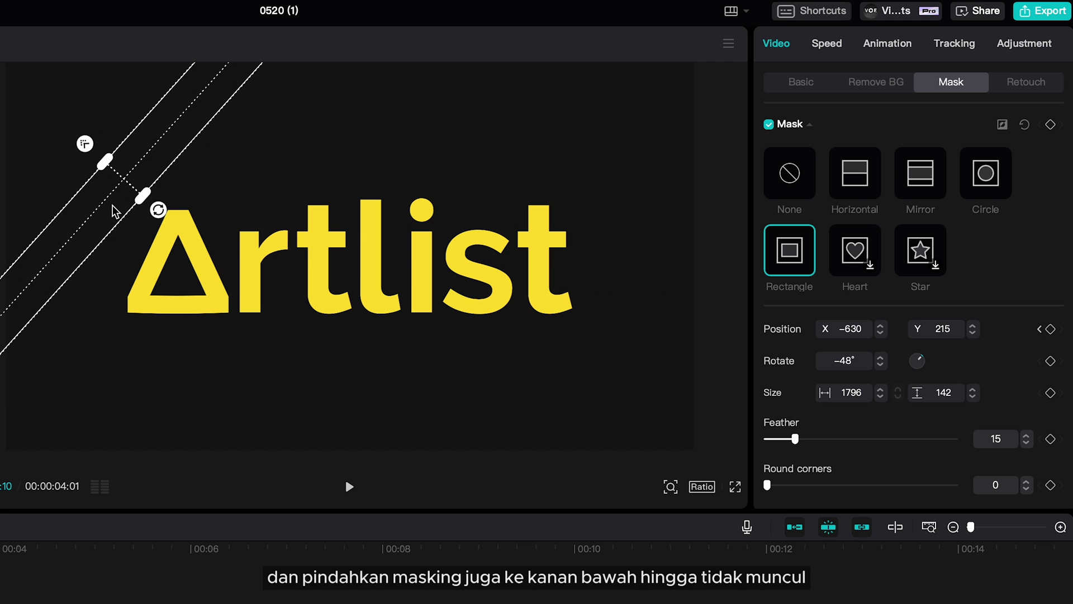
pyautogui.moveTo(112, 208); pyautogui.dragTo(513, 484)
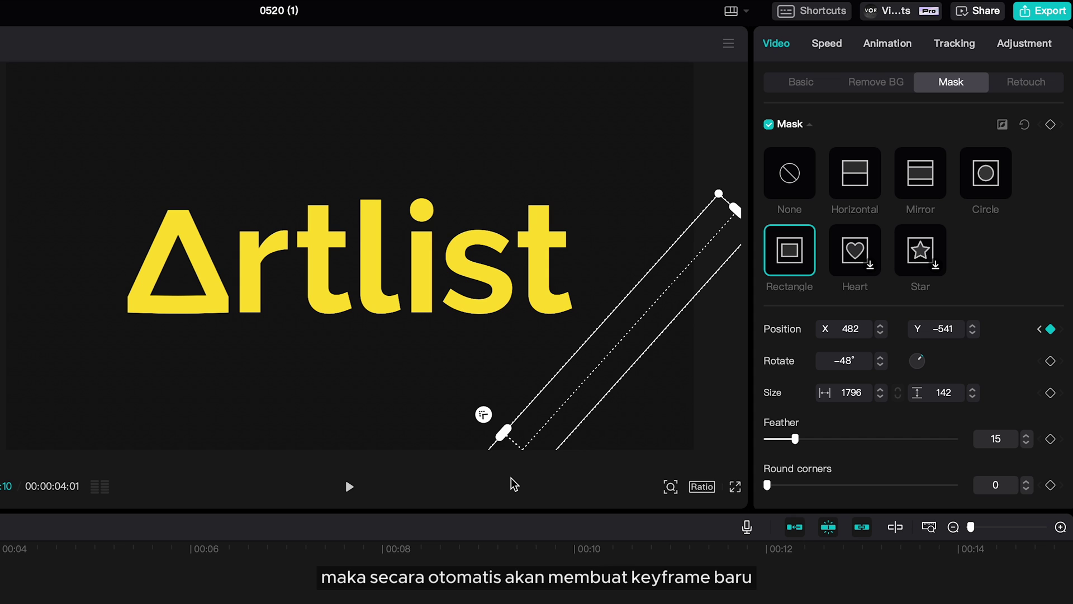
pyautogui.click(497, 565)
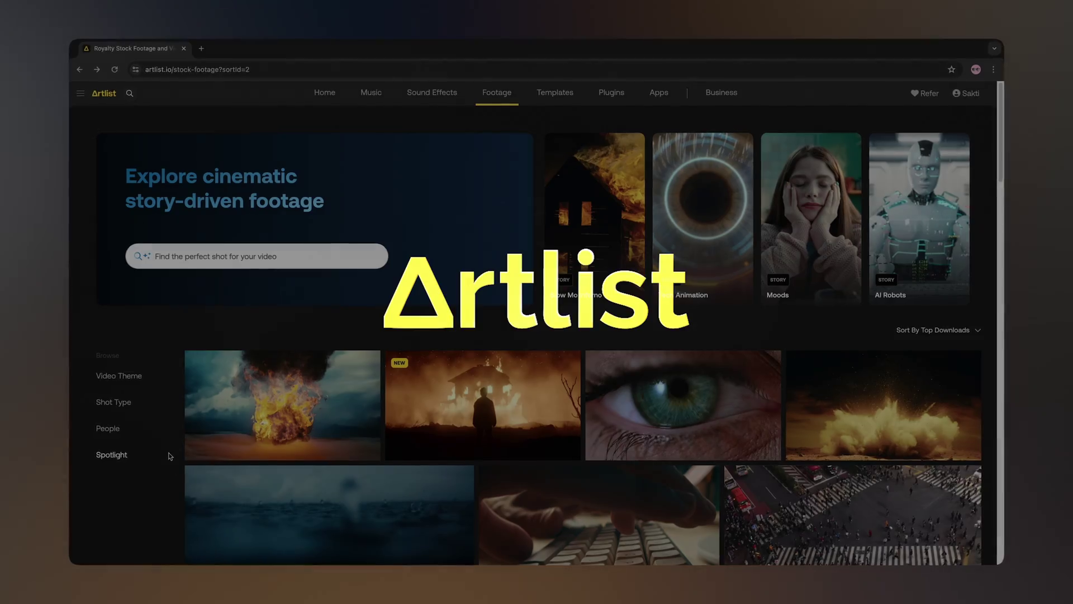
# On the Artlist site, filter the stock footage by the Aerials video theme and look through the clips.
pyautogui.click(135, 380)
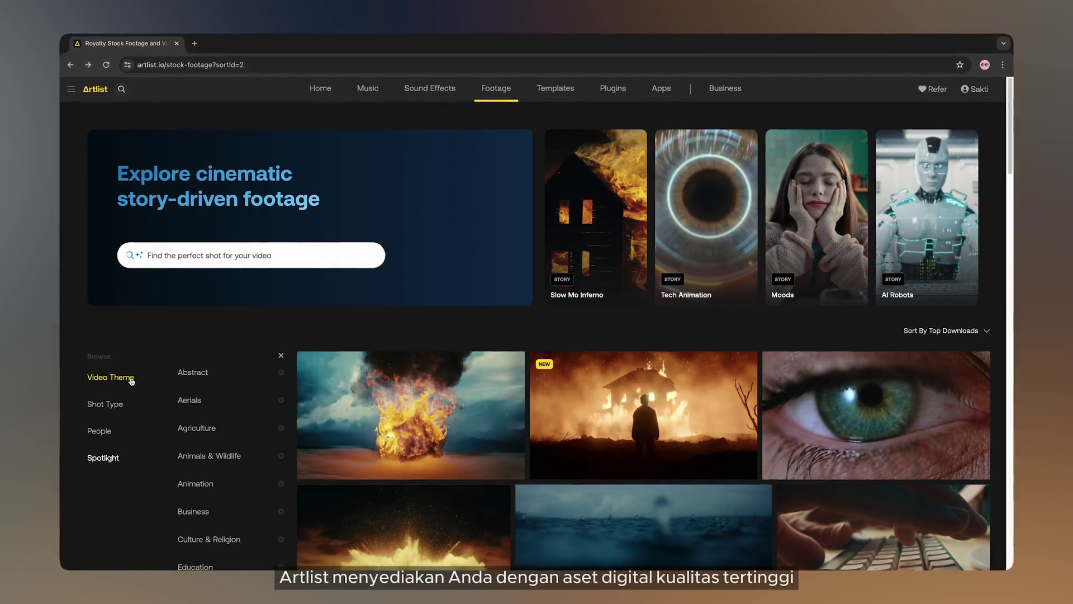
pyautogui.click(179, 402)
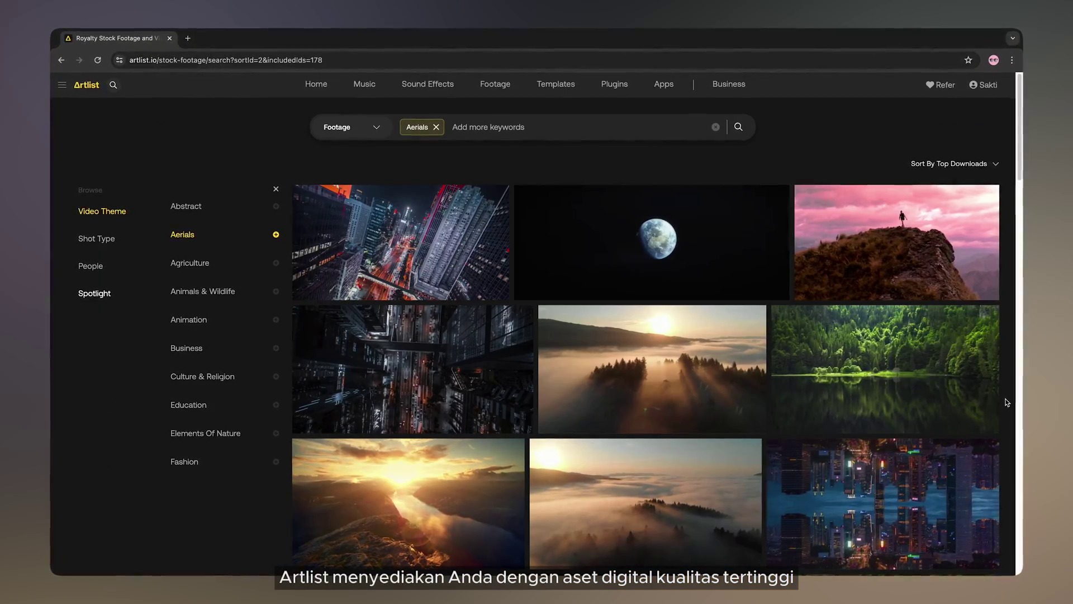
pyautogui.scroll(-10, 1008, 402)
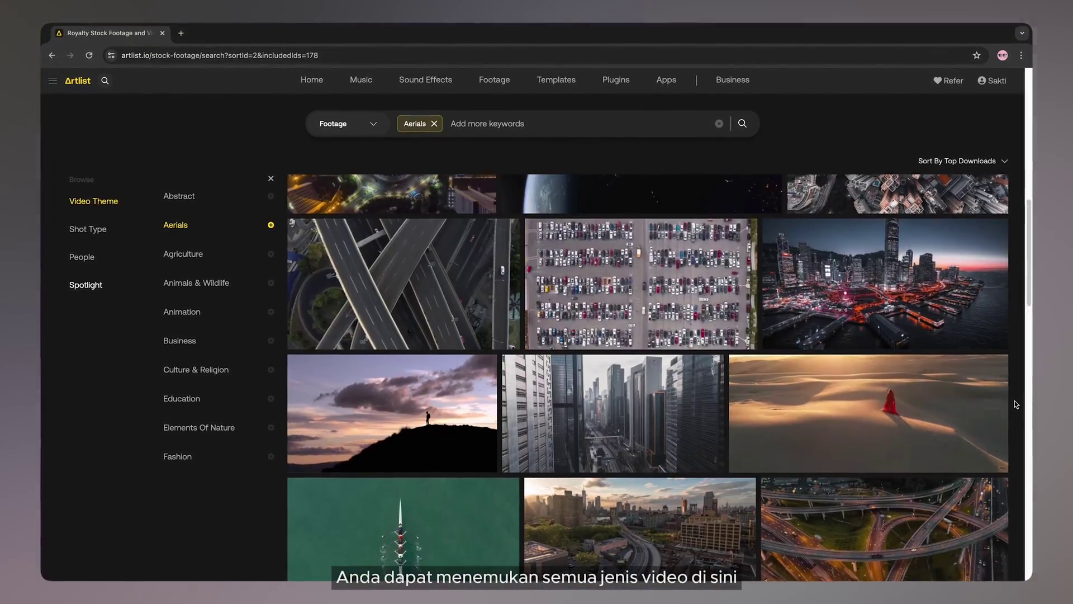
pyautogui.scroll(-15, 1017, 403)
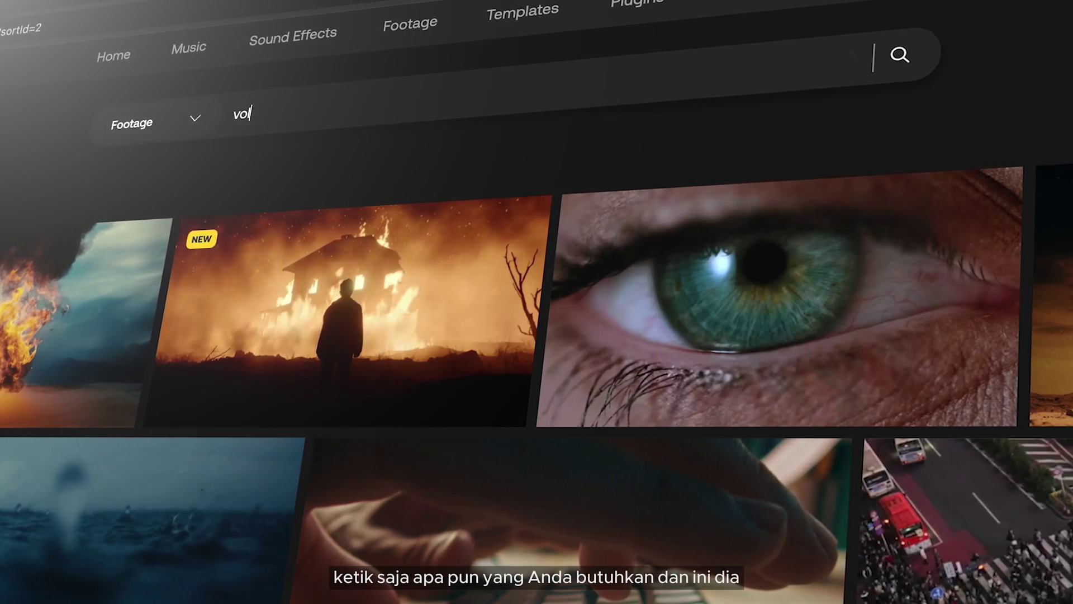
# Search the stock footage for volcano clips and download "Volcano, Eruption, Lava, Peak".
pyautogui.write('c')
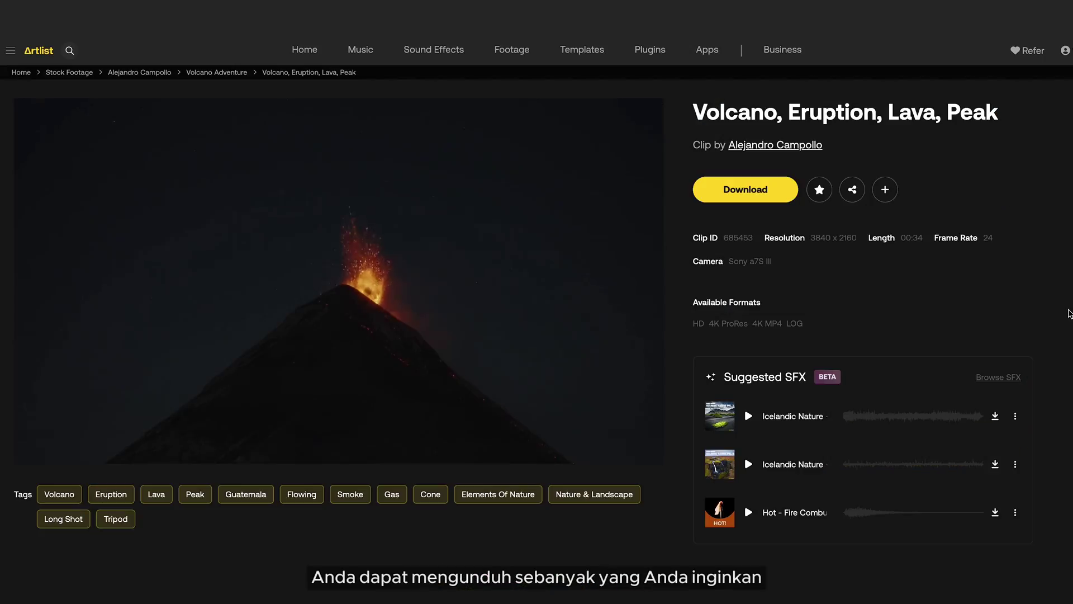
pyautogui.click(776, 204)
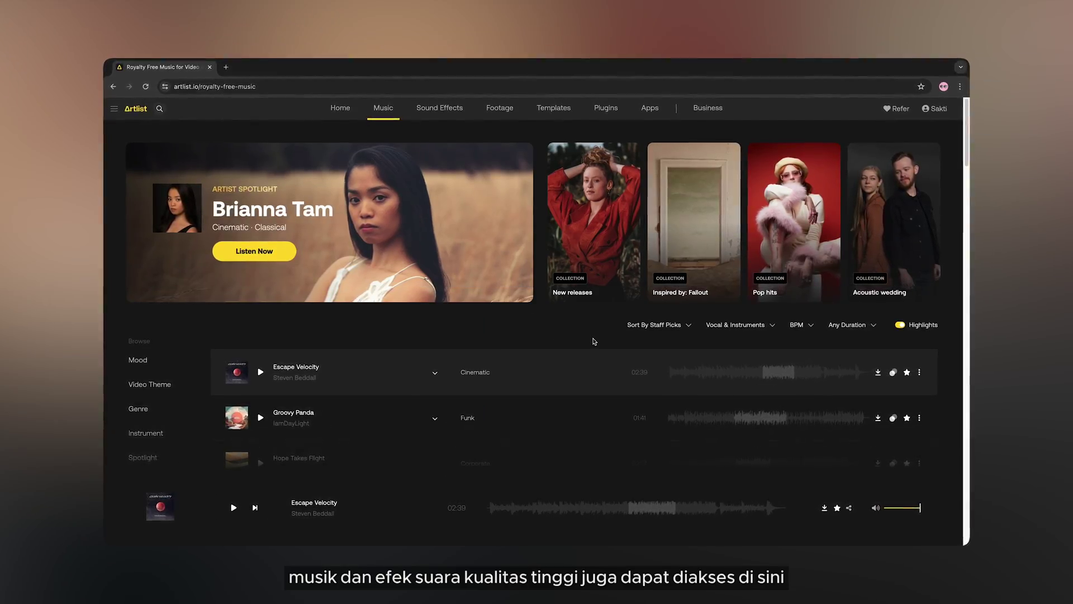
# Look through the staff-picked tracks in the royalty-free music catalogue.
pyautogui.scroll(-10, 594, 341)
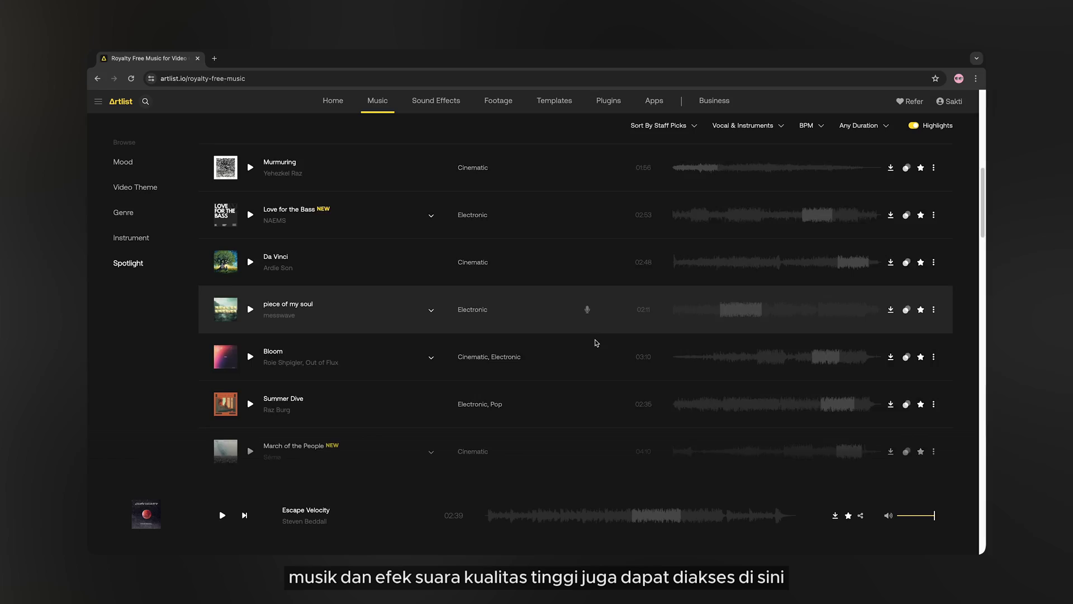
pyautogui.scroll(-12, 595, 343)
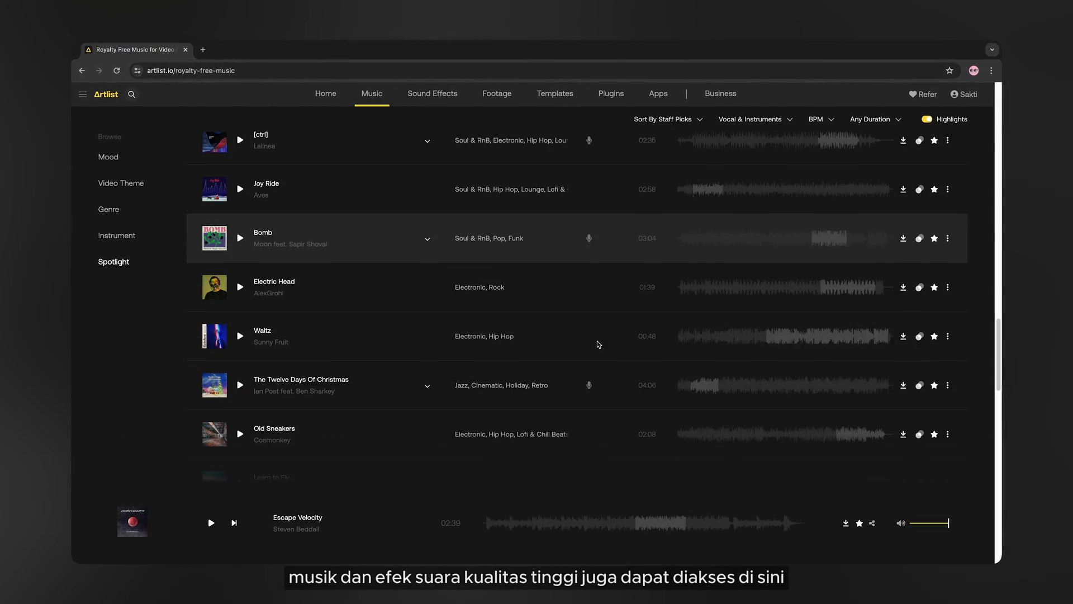
pyautogui.scroll(-10, 597, 344)
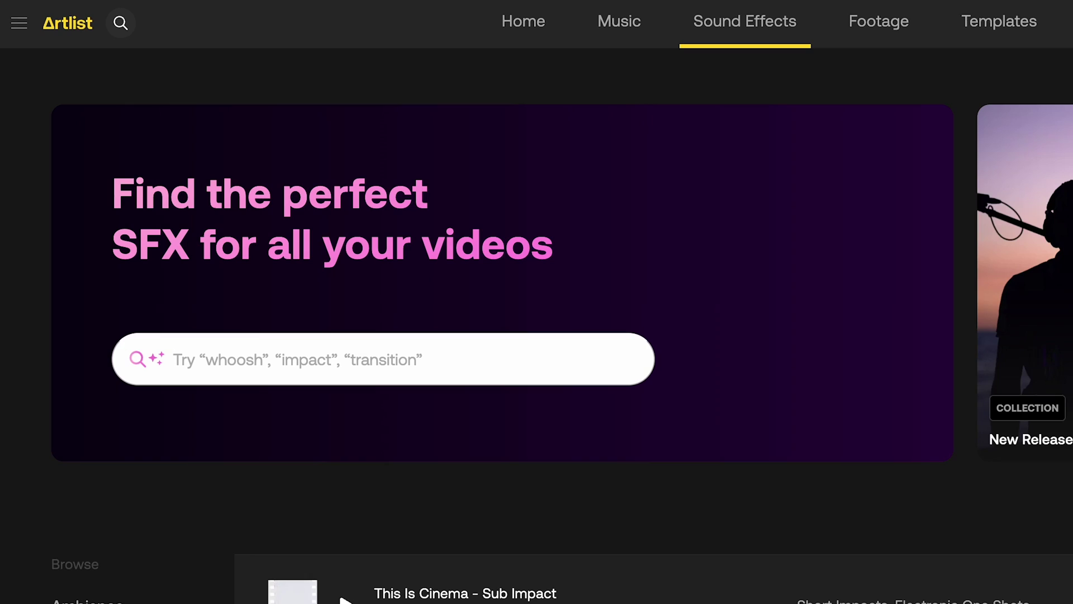
# Search the sound effects library for "deep space drone".
pyautogui.write('deep space,')
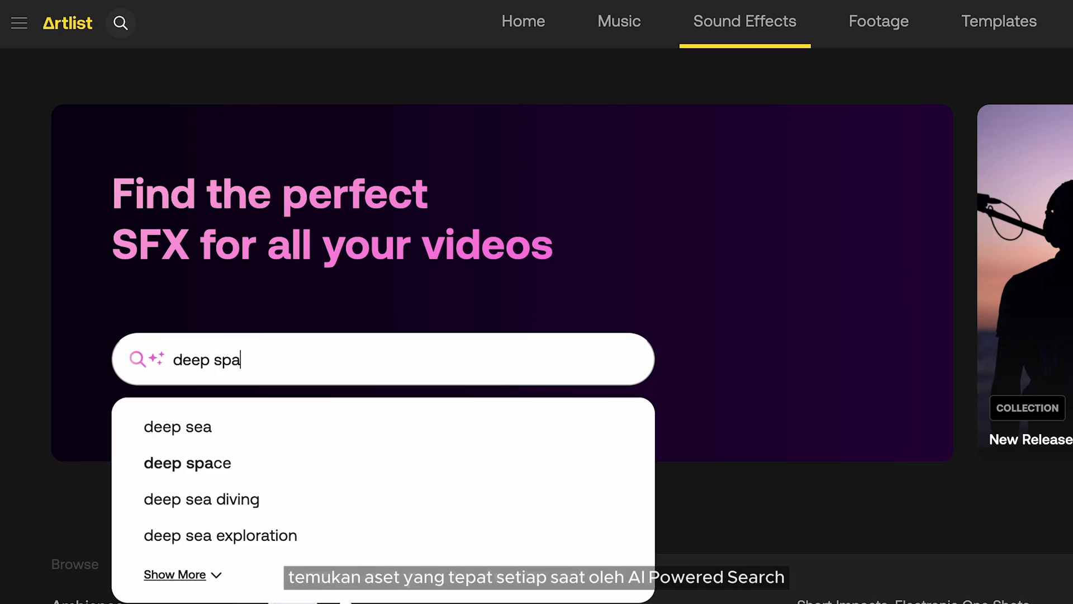
pyautogui.write(' drone')
pyautogui.press('Return')
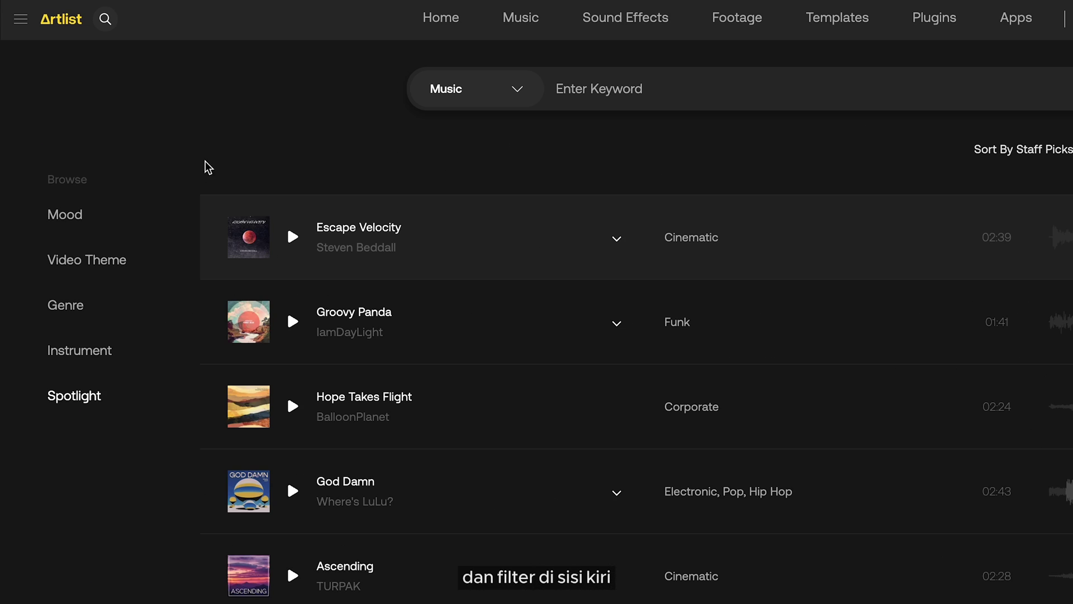
# Narrow the music catalogue to the Nature video theme and a genre.
pyautogui.click(117, 263)
pyautogui.scroll(-10, 215, 319)
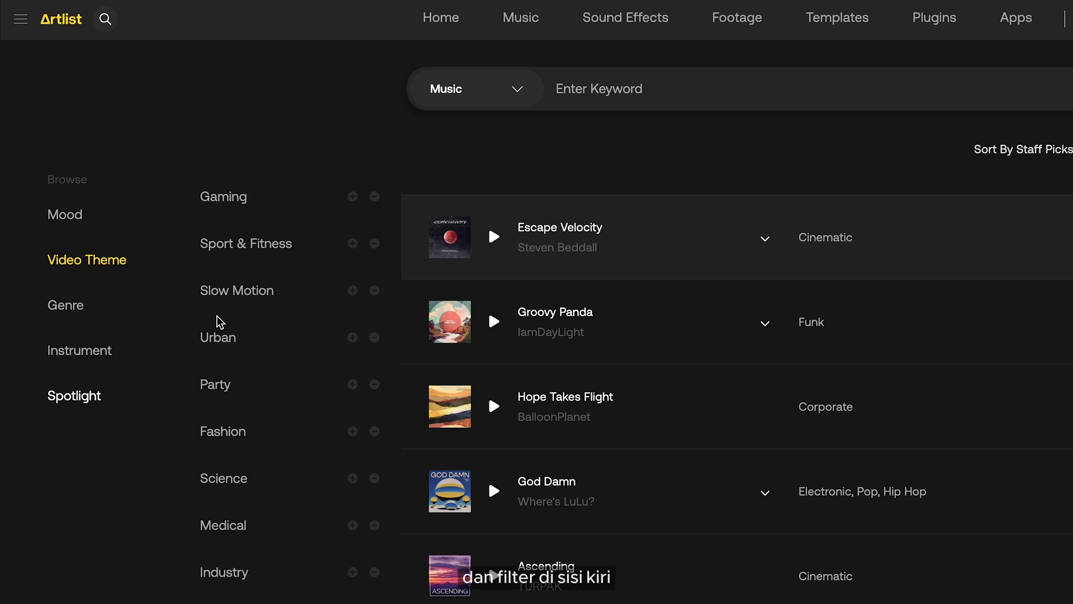
pyautogui.click(235, 584)
pyautogui.click(73, 310)
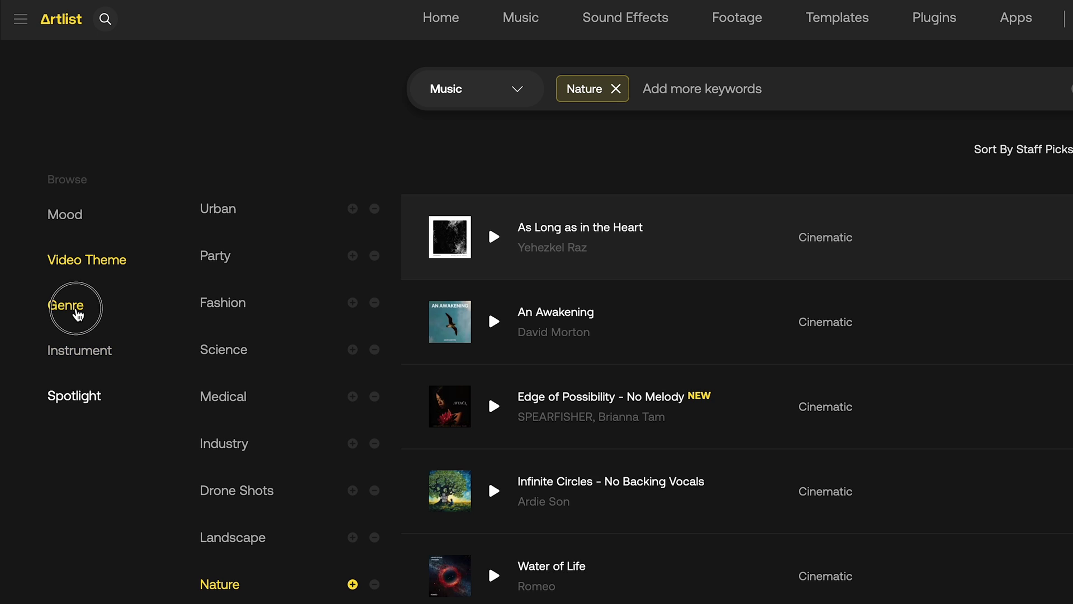
pyautogui.click(257, 310)
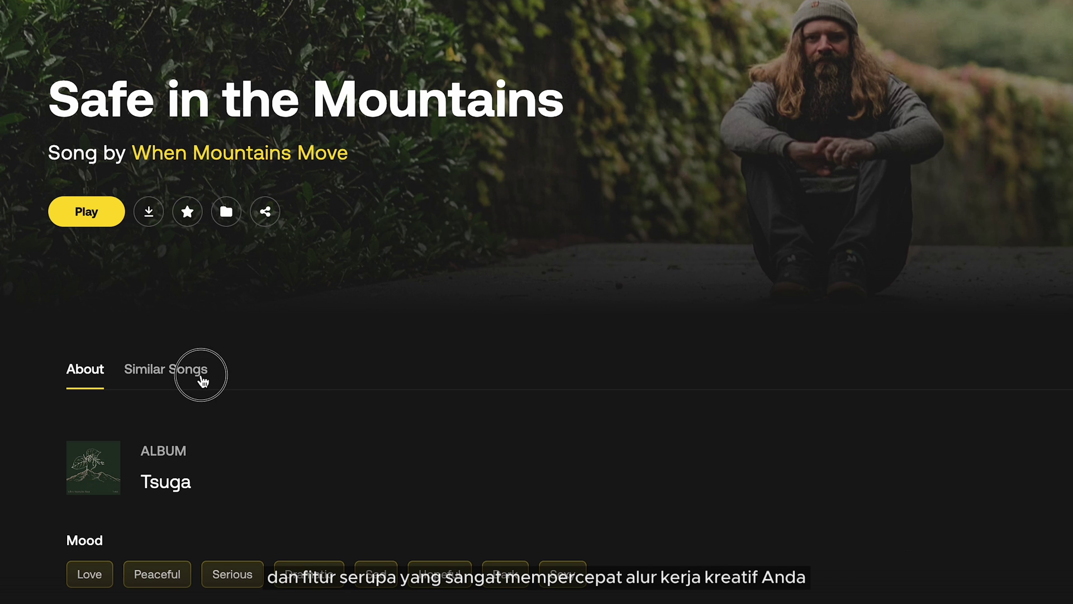
# Look through the songs similar to "Safe in the Mountains" and view the Business pricing plans.
pyautogui.click(202, 381)
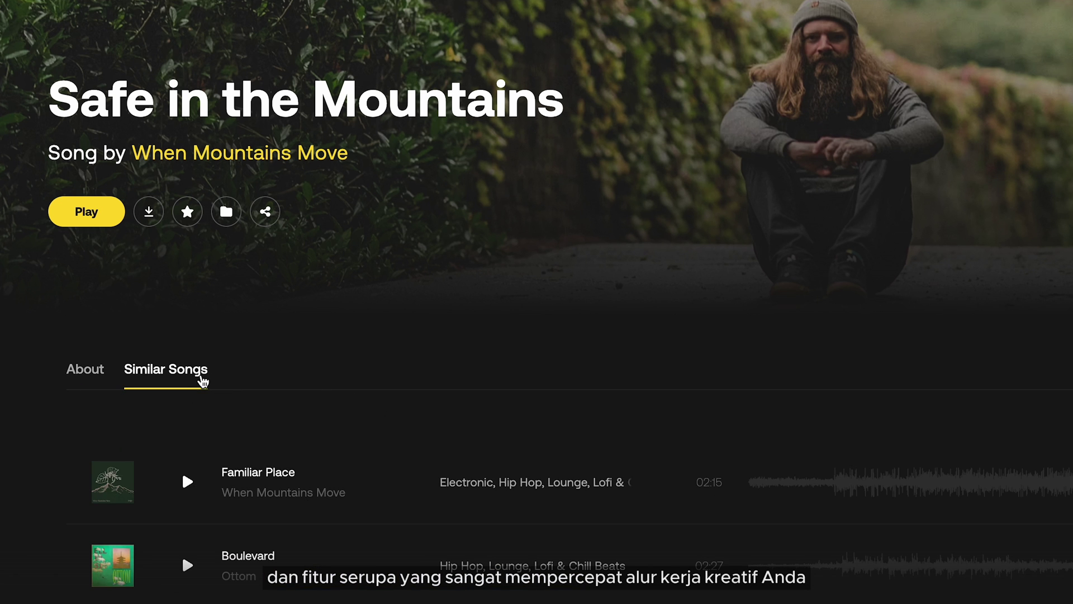
pyautogui.scroll(-6, 213, 414)
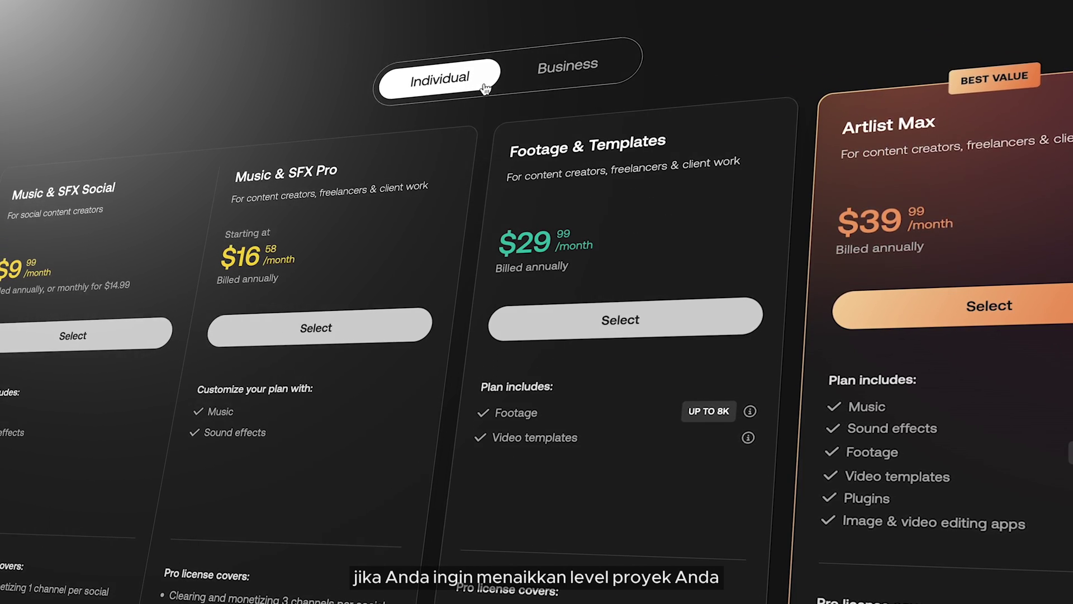
pyautogui.click(553, 78)
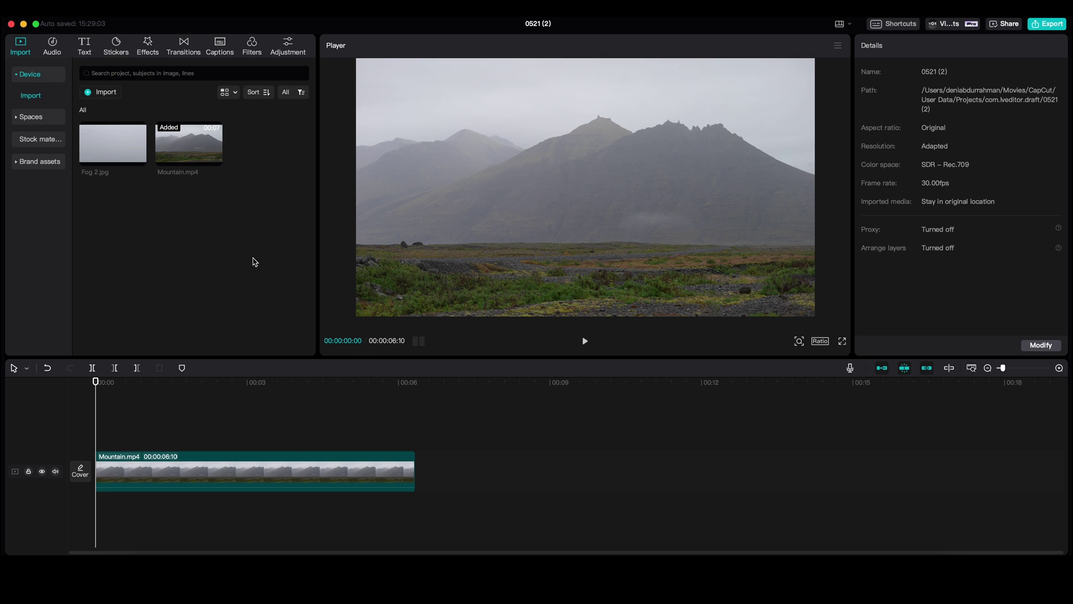
# In CapCut, place Fog 2.jpg on a track above Mountain.mp4, matching that clip's 00:00:06:10 length.
pyautogui.moveTo(133, 243); pyautogui.dragTo(98, 440)
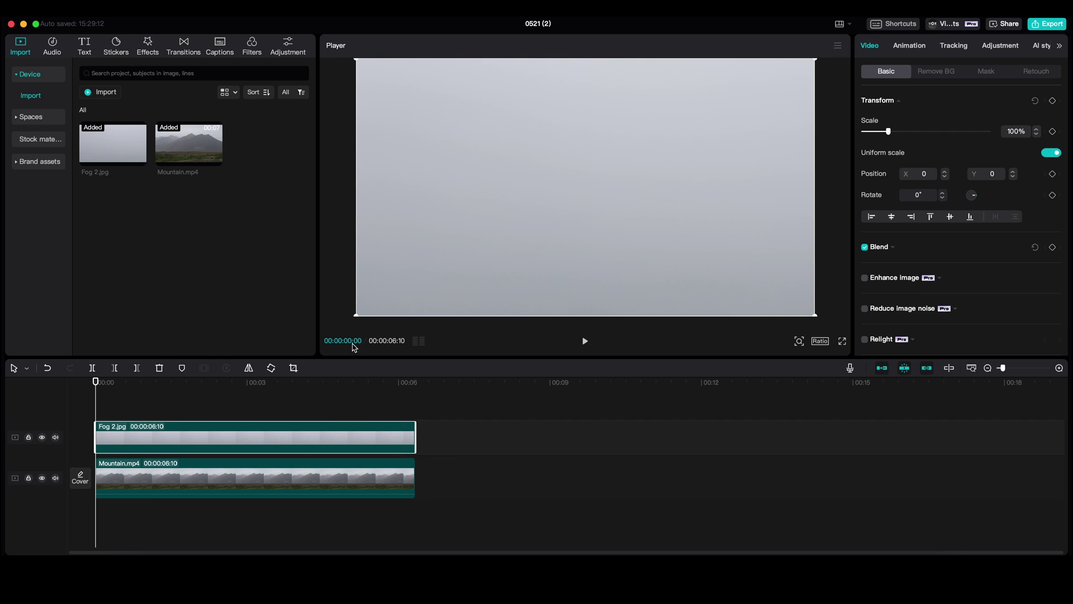
pyautogui.moveTo(358, 314)
pyautogui.mouseDown()
pyautogui.moveTo(416, 263)
pyautogui.moveTo(362, 313)
pyautogui.mouseUp()
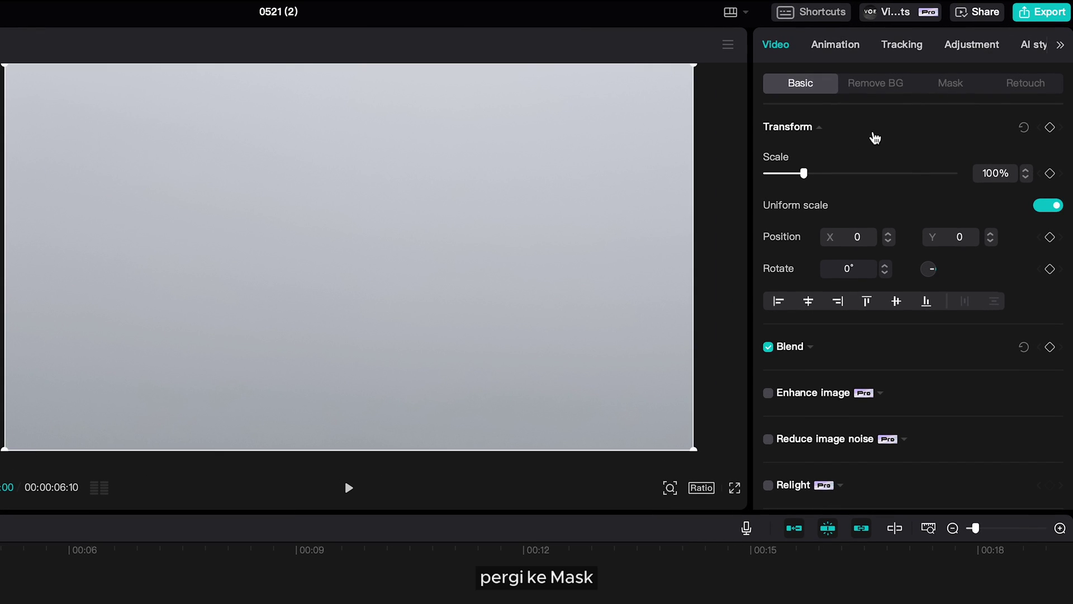
# Apply a Horizontal mask to the fog image at Y -114 with Feather 67.
pyautogui.click(944, 84)
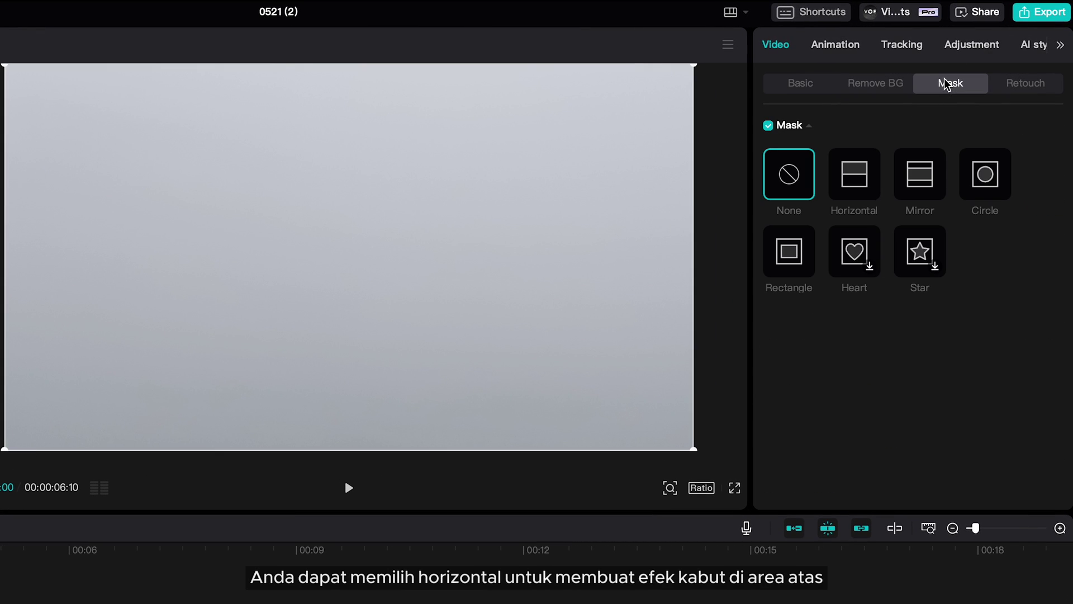
pyautogui.click(874, 200)
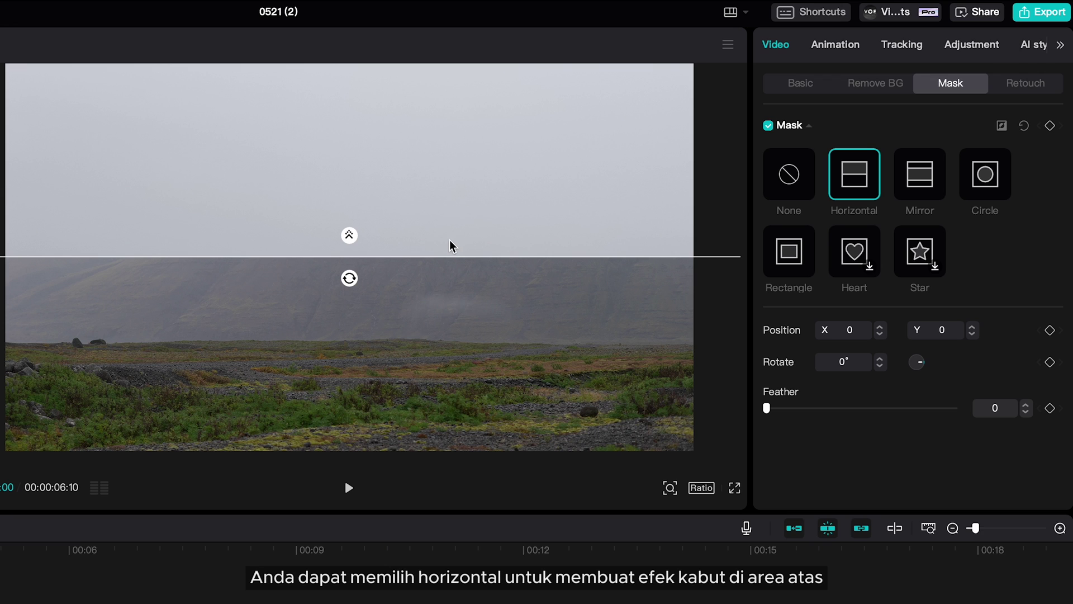
pyautogui.moveTo(349, 235); pyautogui.dragTo(373, 289)
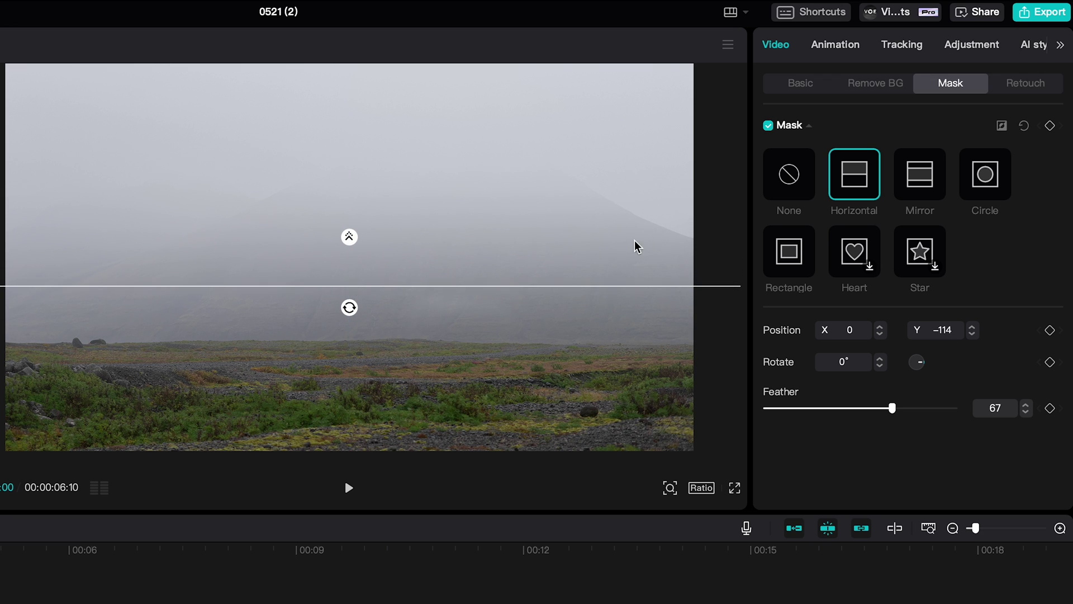
# Apply a Mirror mask to the fog image, positioned at about X -19, Y -307, with size 756 and Feather 60.
pyautogui.click(928, 192)
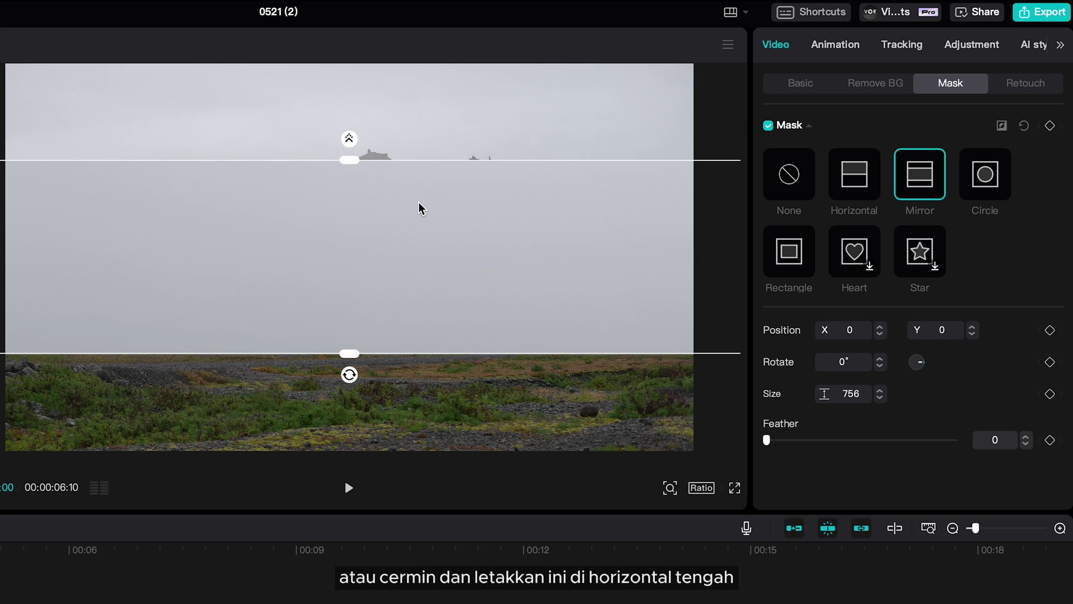
pyautogui.moveTo(420, 208); pyautogui.dragTo(403, 266)
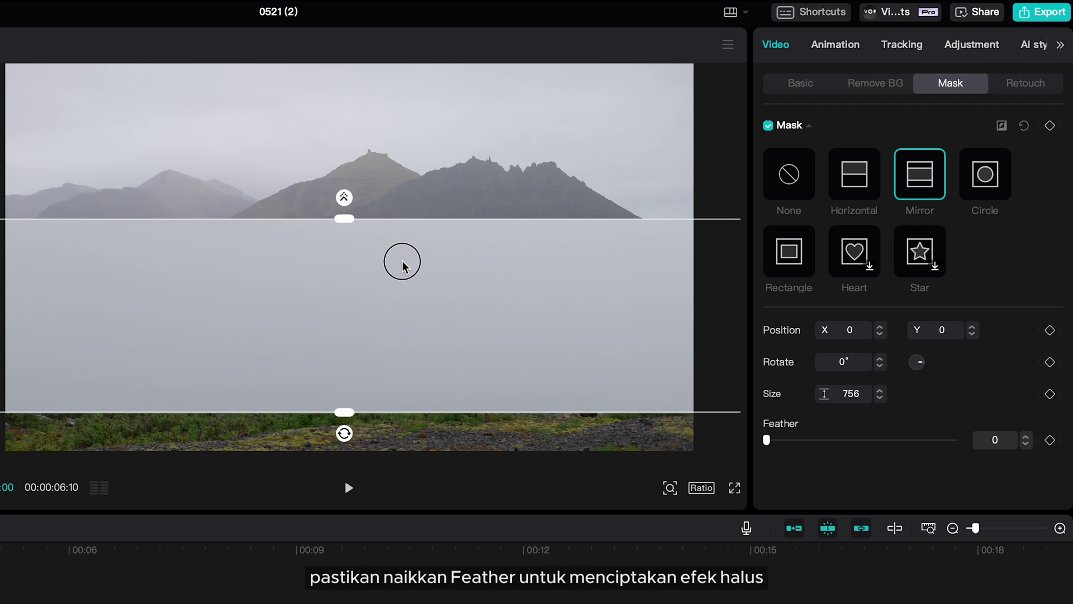
pyautogui.moveTo(344, 197); pyautogui.dragTo(344, 168)
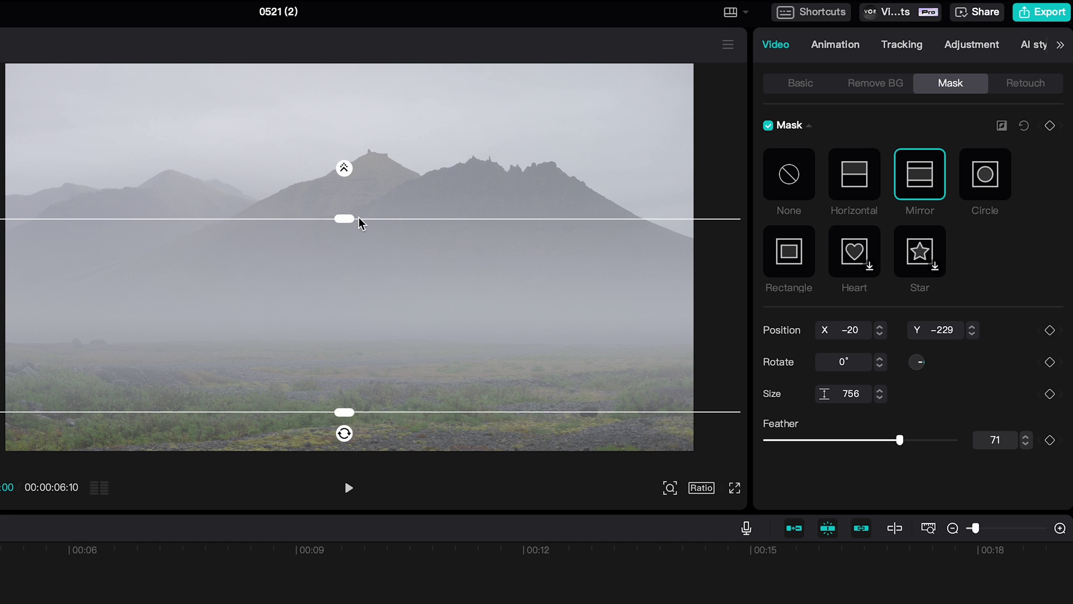
pyautogui.moveTo(361, 272); pyautogui.dragTo(363, 292)
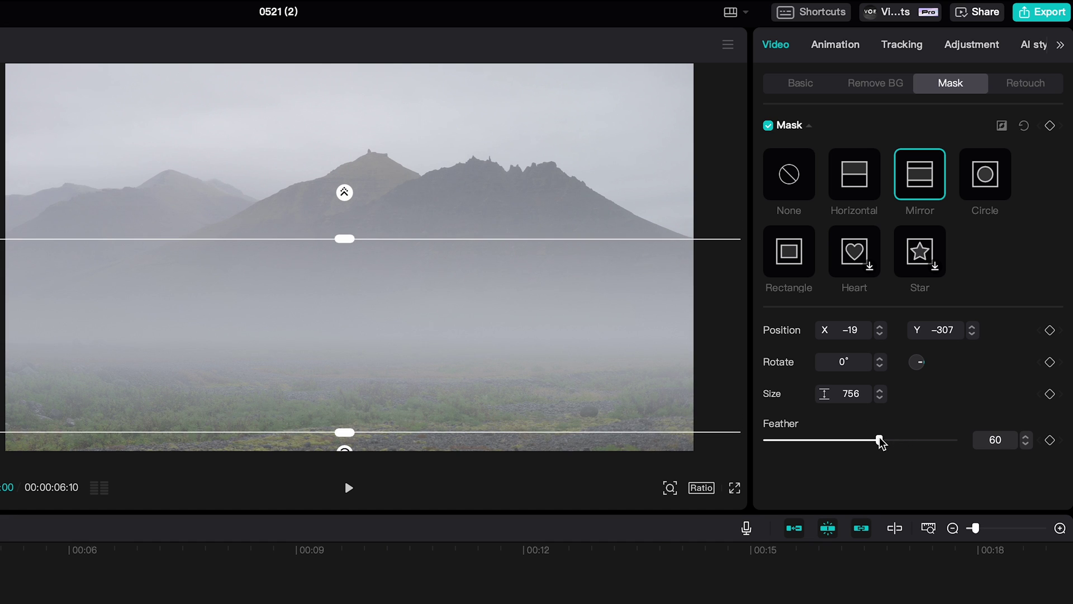
pyautogui.moveTo(340, 438); pyautogui.dragTo(347, 460)
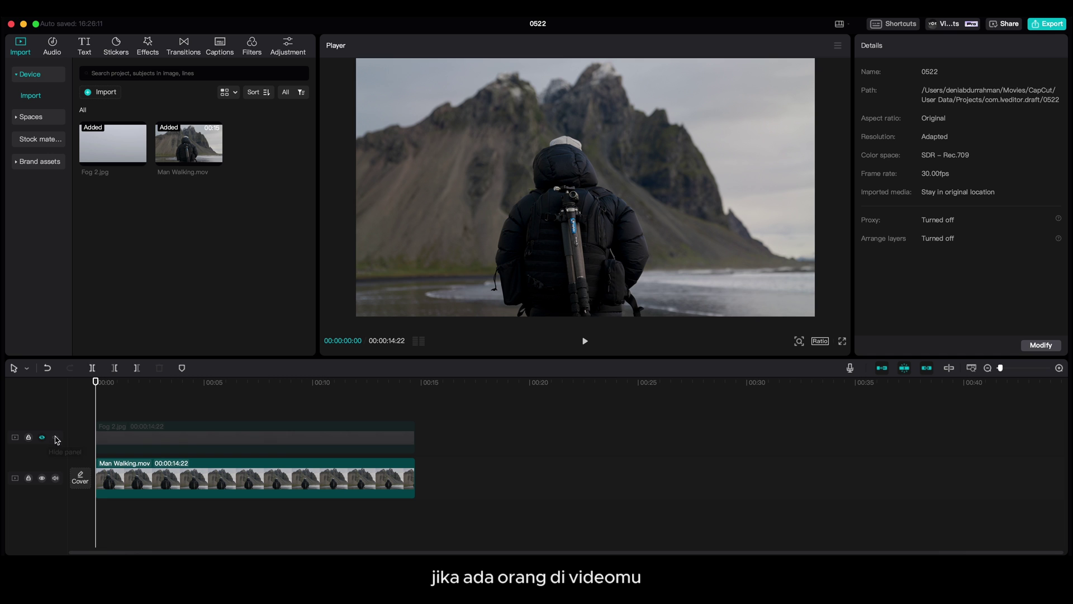
# Unhide the Fog 2.jpg track in the walking-man project and duplicate the Man Walking.mov clip onto another track.
pyautogui.click(42, 437)
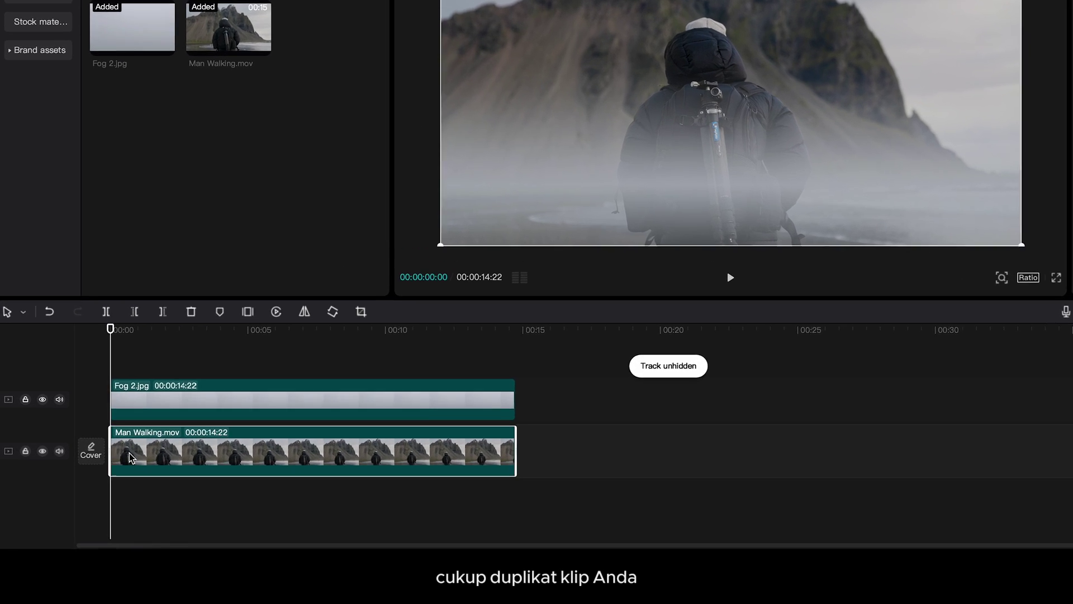
pyautogui.rightClick(112, 484)
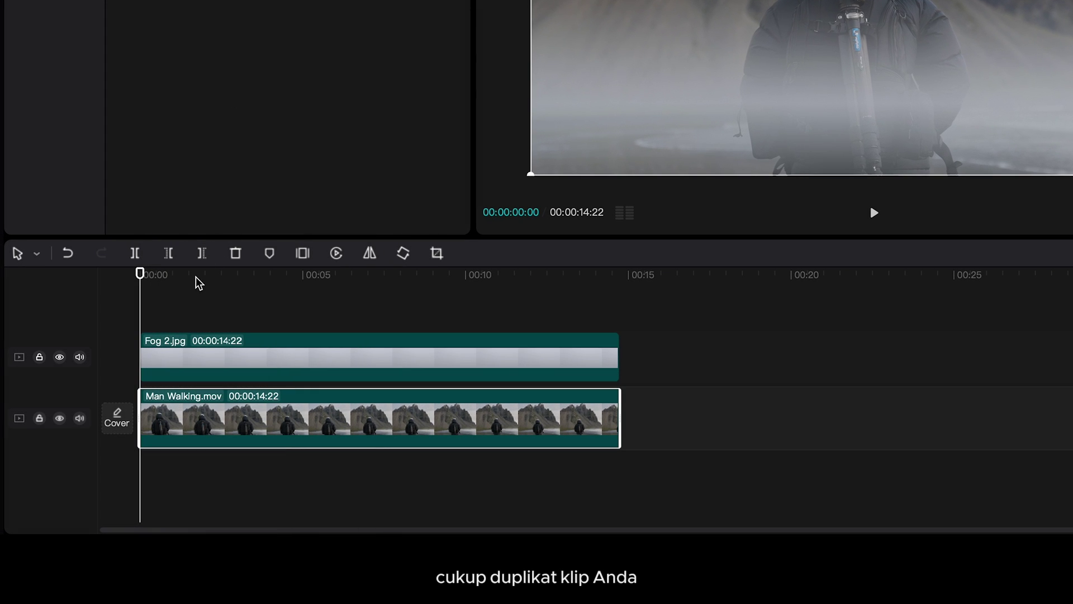
pyautogui.rightClick(210, 301)
pyautogui.click(229, 317)
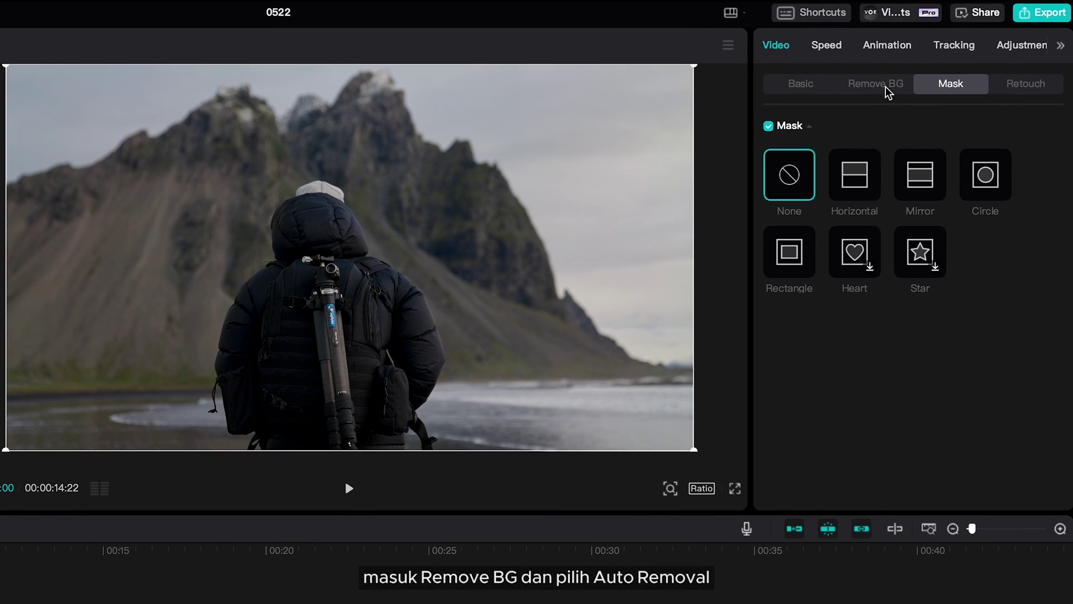
# Cut the man out of the duplicated Man Walking.mov clip with Auto removal so he stands in front of the fog.
pyautogui.click(887, 89)
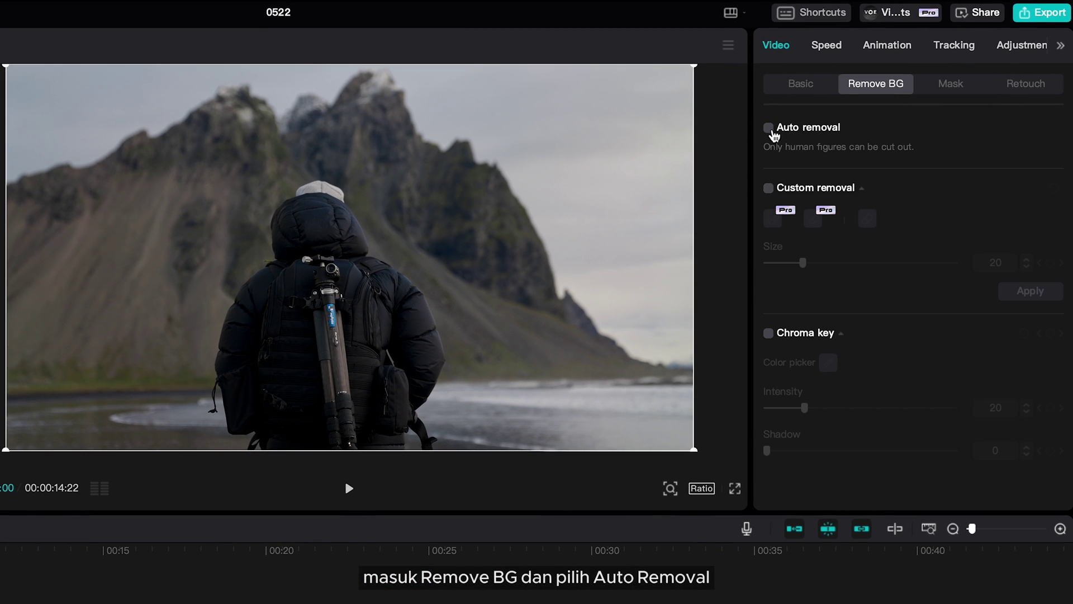
pyautogui.click(768, 129)
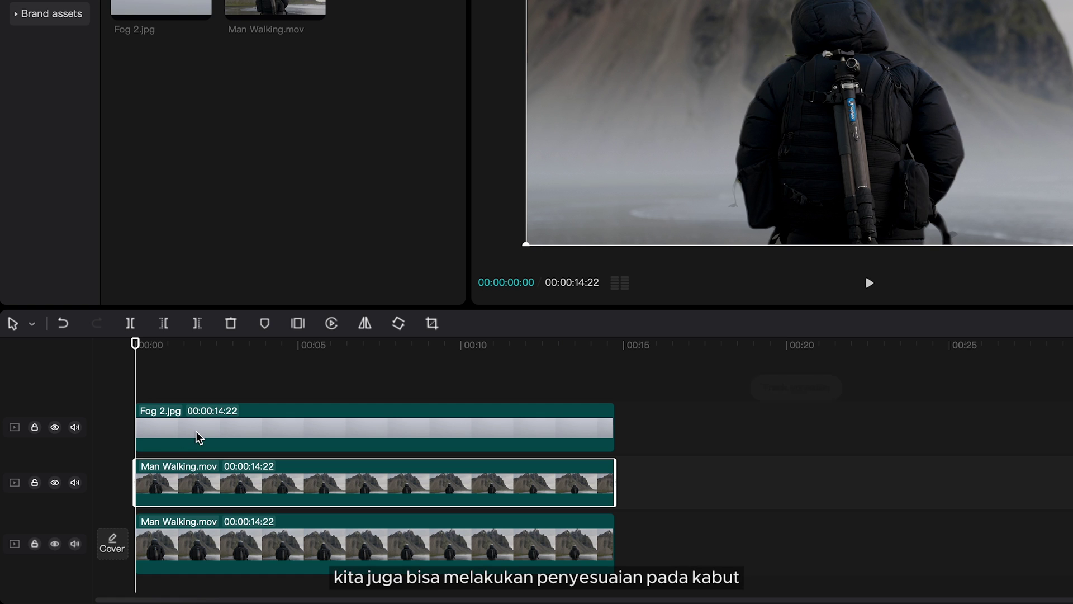
# Darken Fog 2.jpg slightly by lowering the upper midtones of its Luma curve to blend it with the background.
pyautogui.click(195, 433)
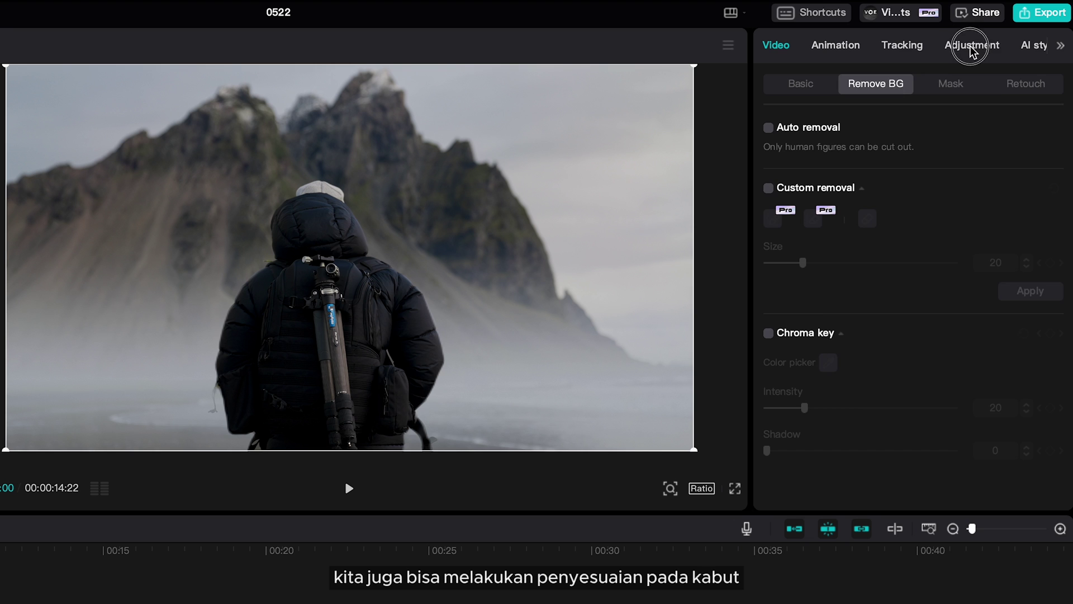
pyautogui.click(971, 47)
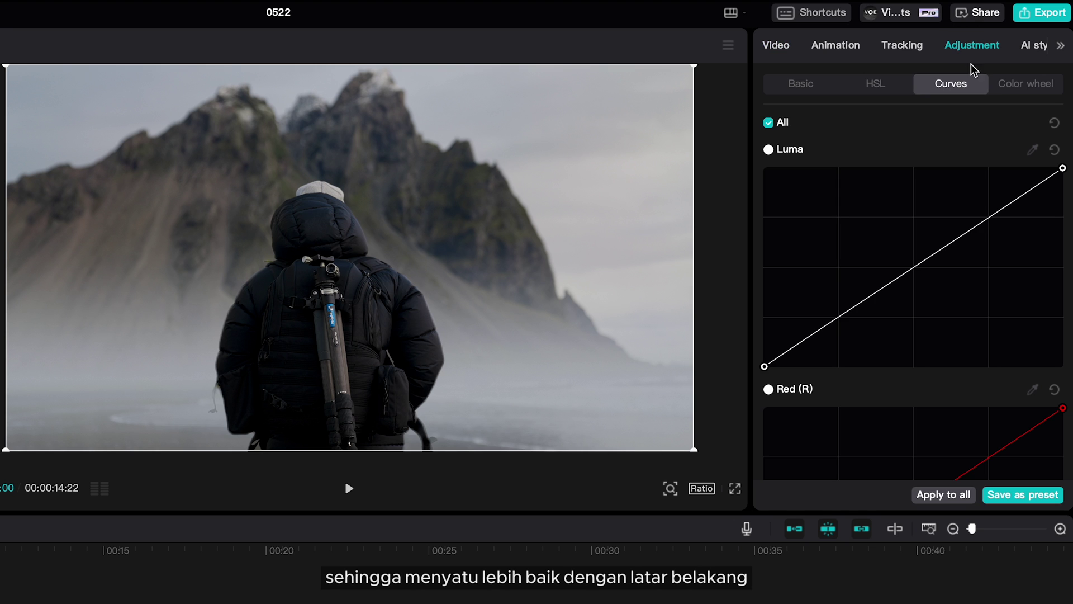
pyautogui.moveTo(958, 240); pyautogui.dragTo(975, 258)
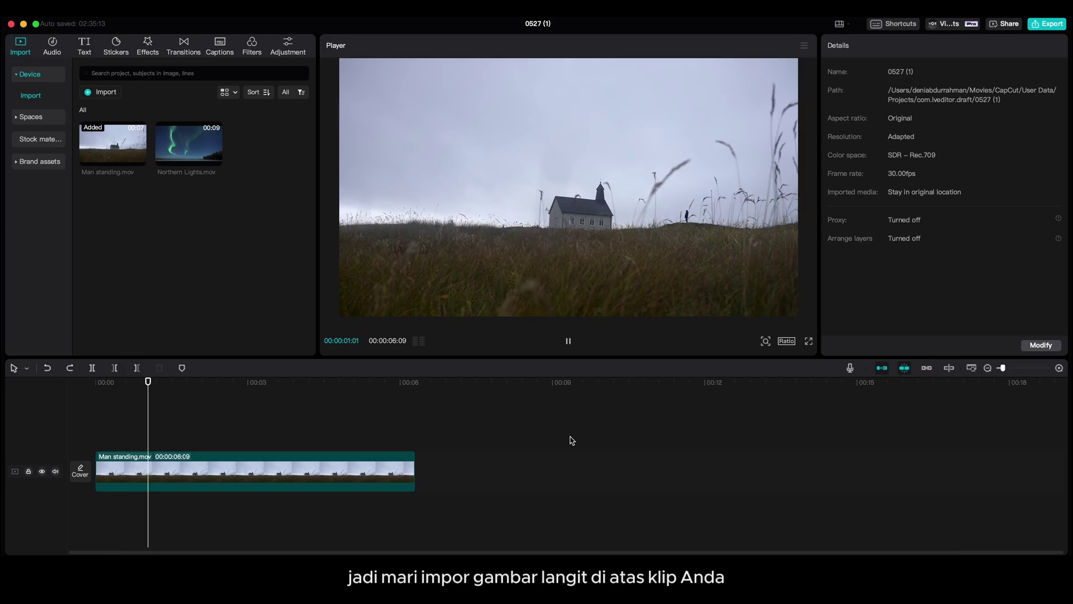
# Place Northern Lights.mov on a track above Man standing.mov, trim it to 00:00:06:09, and scale it to 106% at X 94, Y 28.
pyautogui.moveTo(210, 158); pyautogui.dragTo(94, 422)
pyautogui.moveTo(541, 441); pyautogui.dragTo(416, 437)
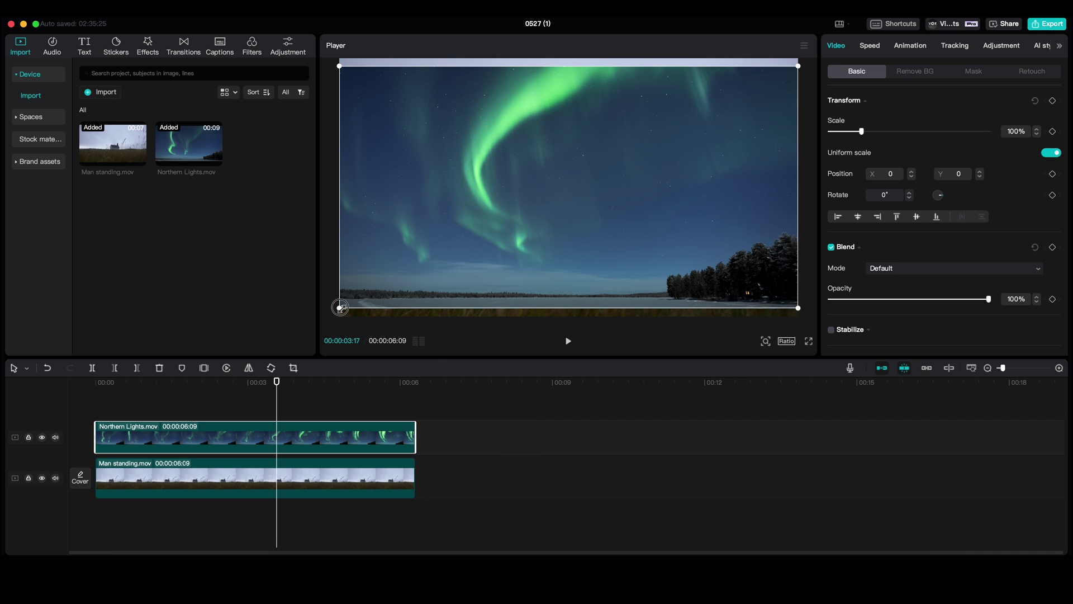
pyautogui.moveTo(340, 307); pyautogui.dragTo(376, 268)
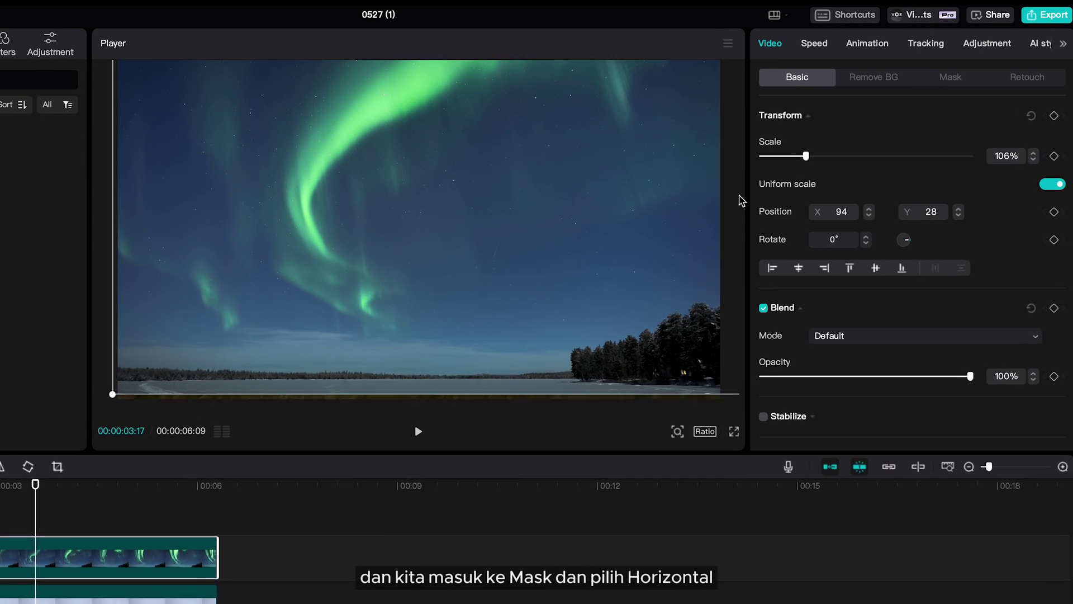
# Apply a Horizontal mask with Feather 84 to Northern Lights.mov and play back the blended sky.
pyautogui.click(950, 76)
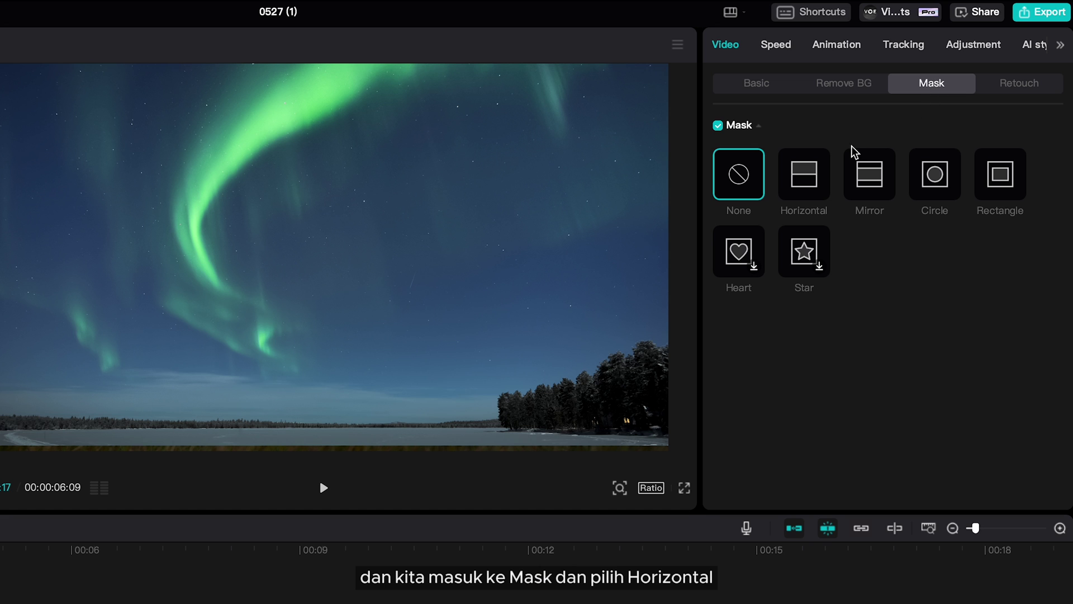
pyautogui.click(790, 185)
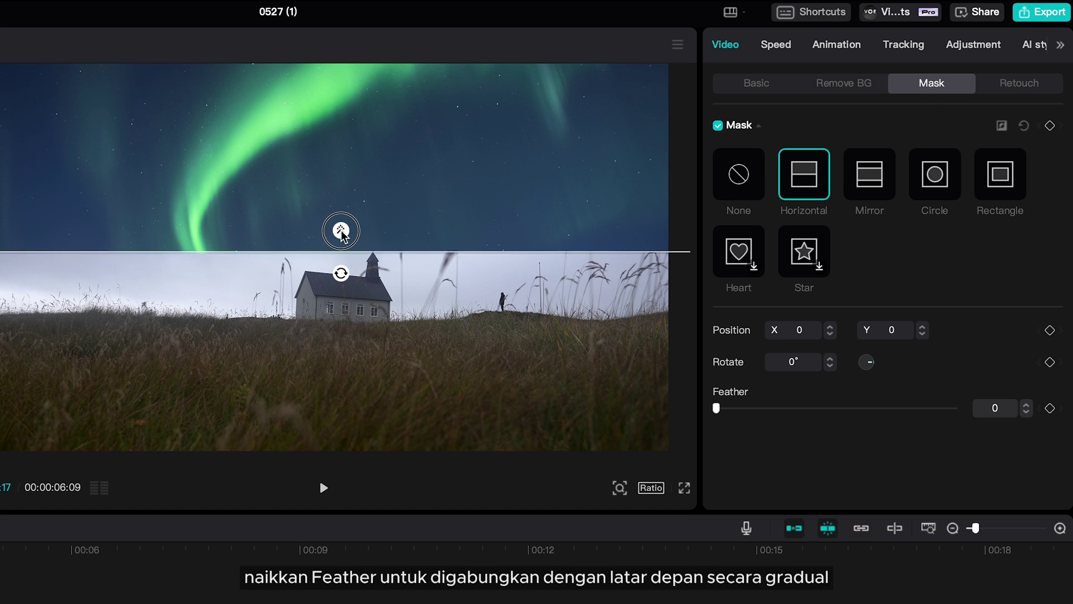
pyautogui.moveTo(341, 230); pyautogui.dragTo(340, 199)
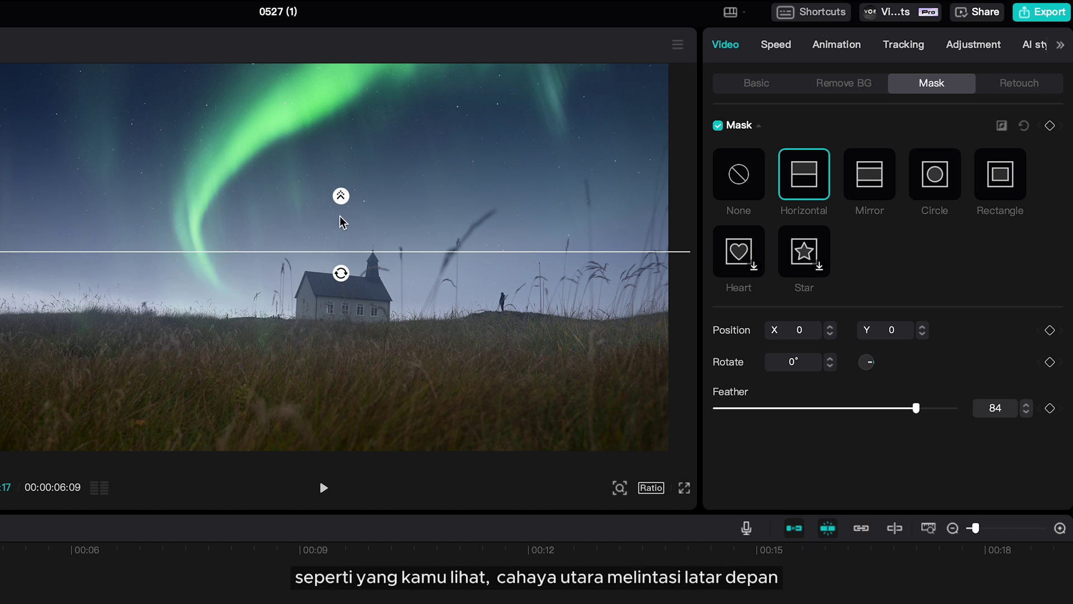
pyautogui.press('space')
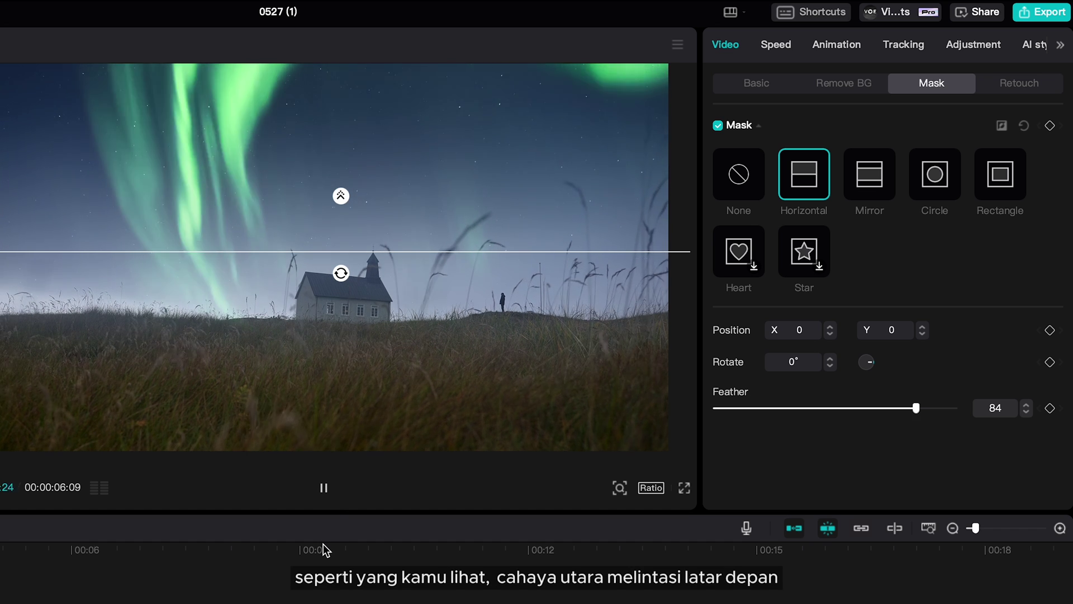
pyautogui.press('space')
pyautogui.press('space')
pyautogui.press('space')
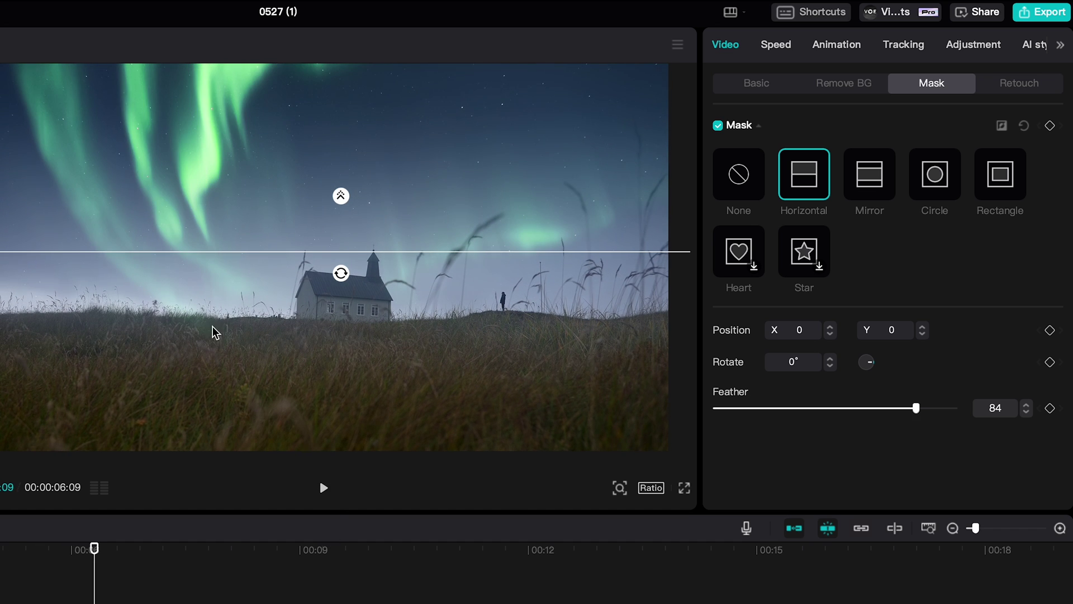
# Set the blend mode of Northern Lights.mov to Multiply and play back the result.
pyautogui.click(765, 84)
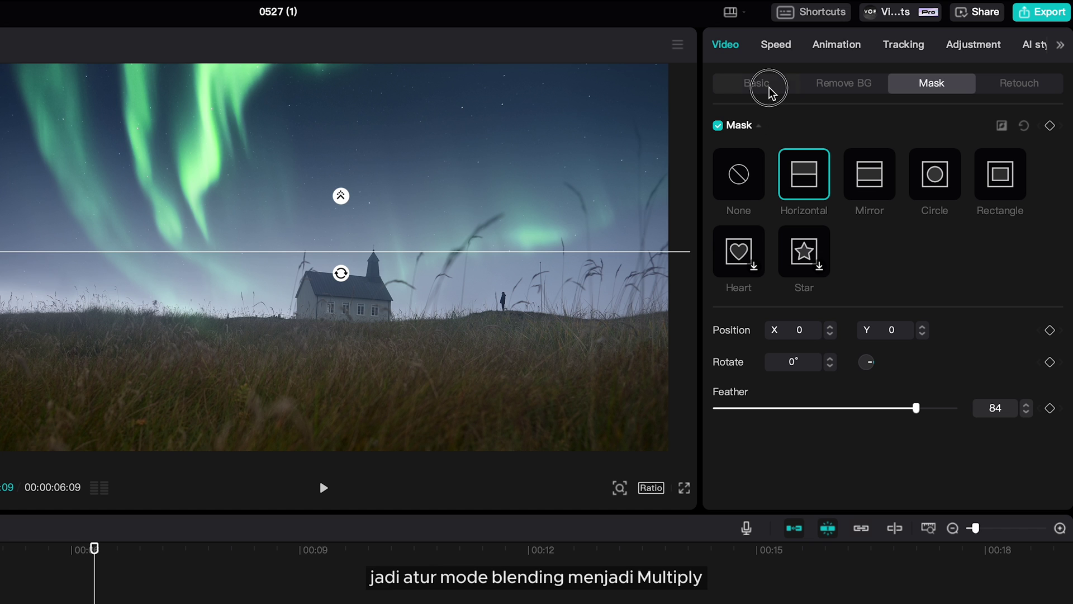
pyautogui.click(864, 385)
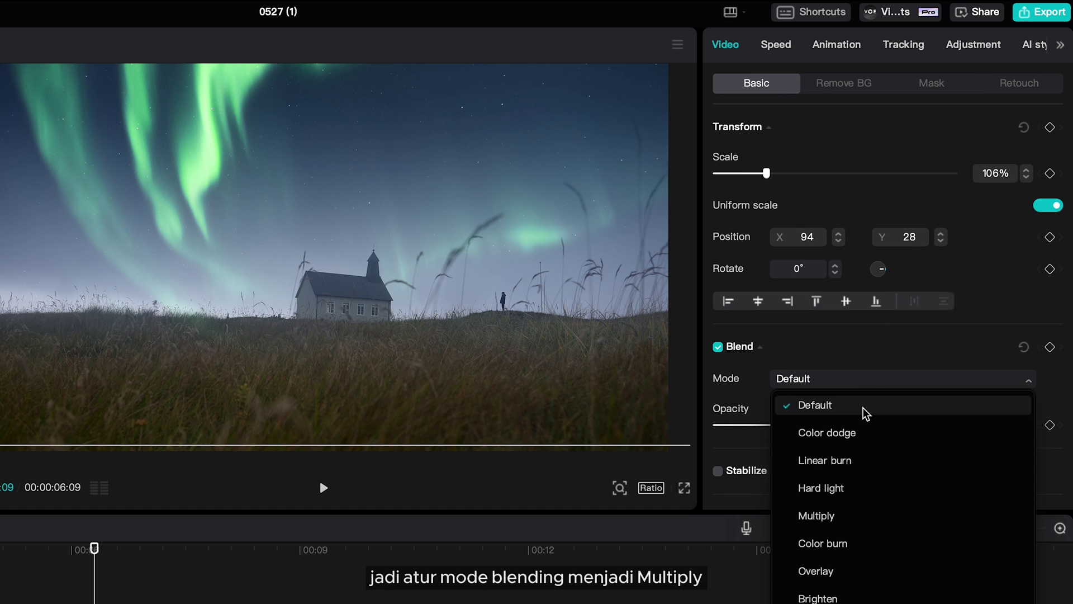
pyautogui.click(845, 515)
pyautogui.press('space')
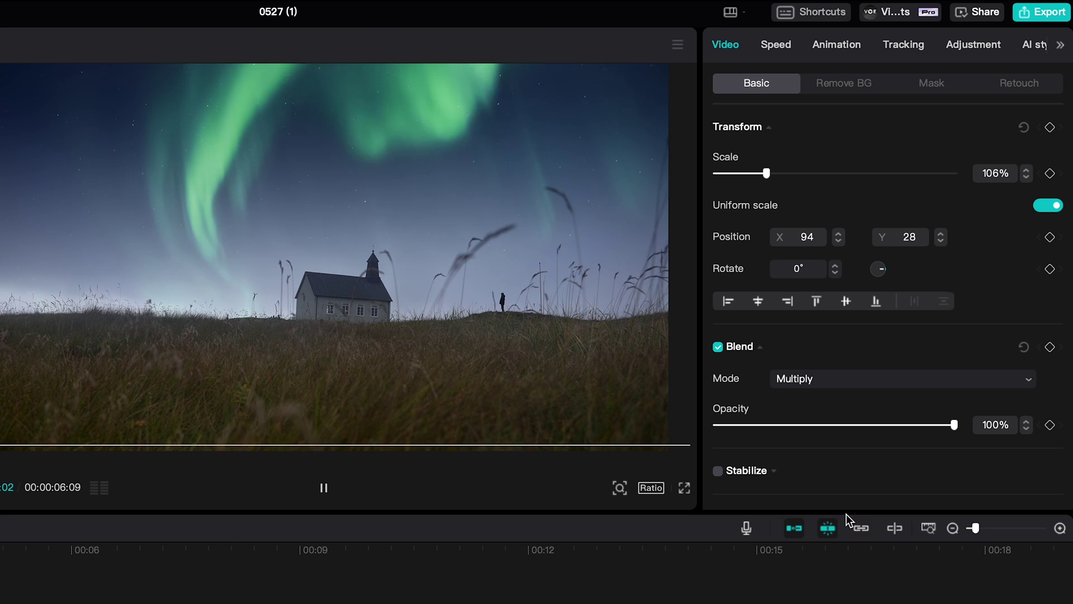
pyautogui.press('space')
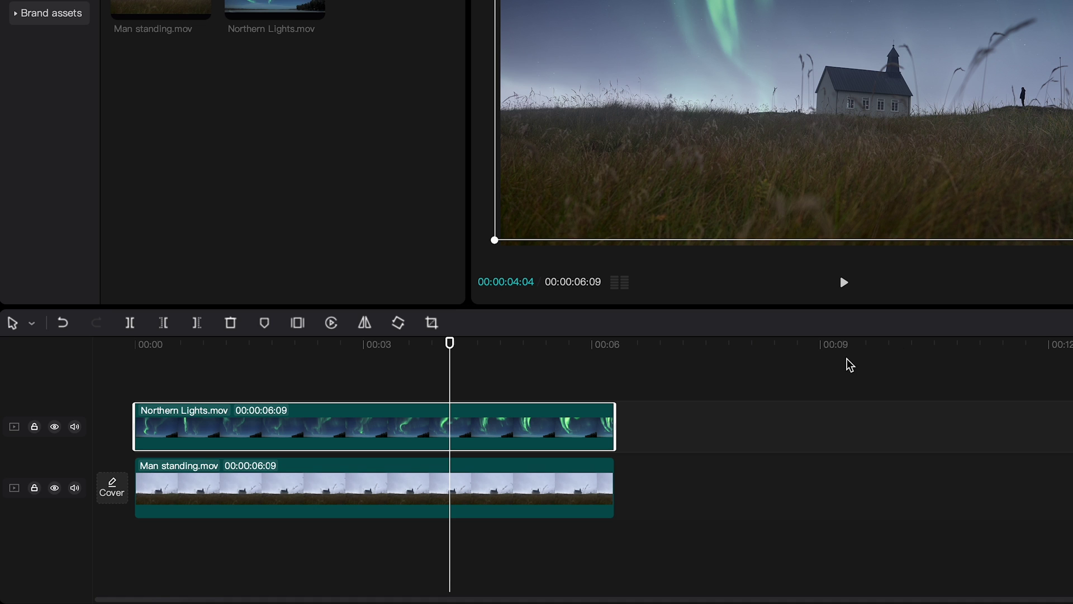
# Darken the shadows of Man standing.mov by adding an upper anchor point to its Luma curve and lowering the lower part.
pyautogui.click(570, 483)
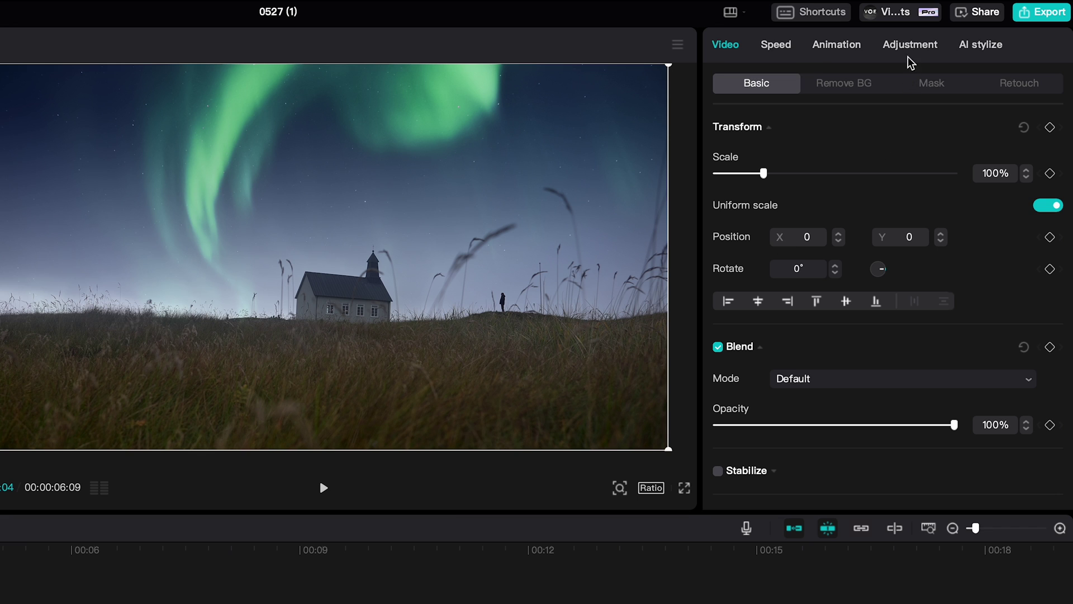
pyautogui.click(910, 44)
pyautogui.click(917, 82)
pyautogui.click(930, 255)
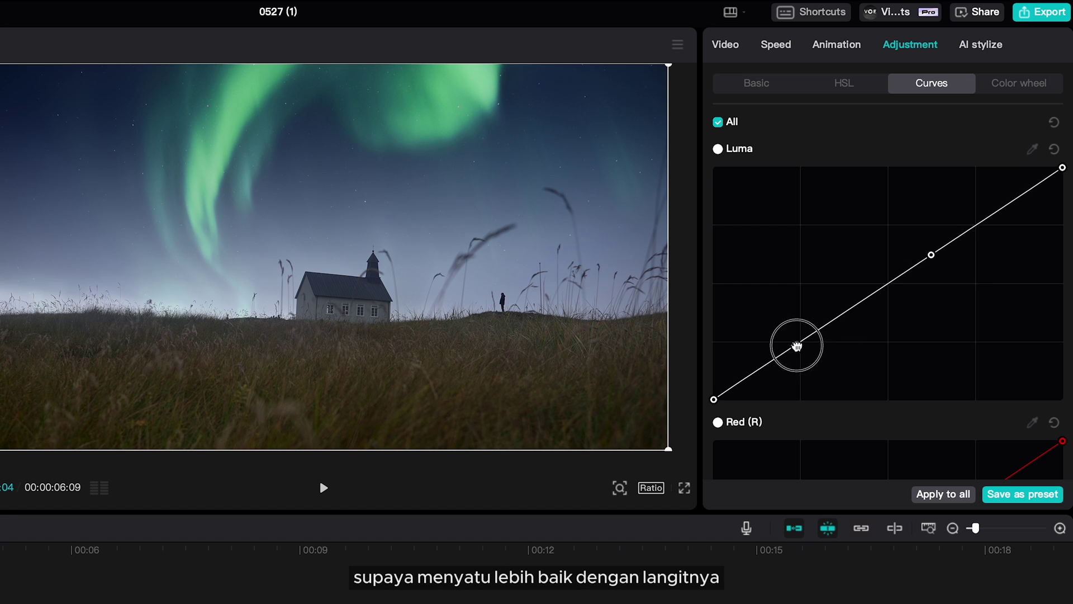
pyautogui.moveTo(795, 345); pyautogui.dragTo(820, 362)
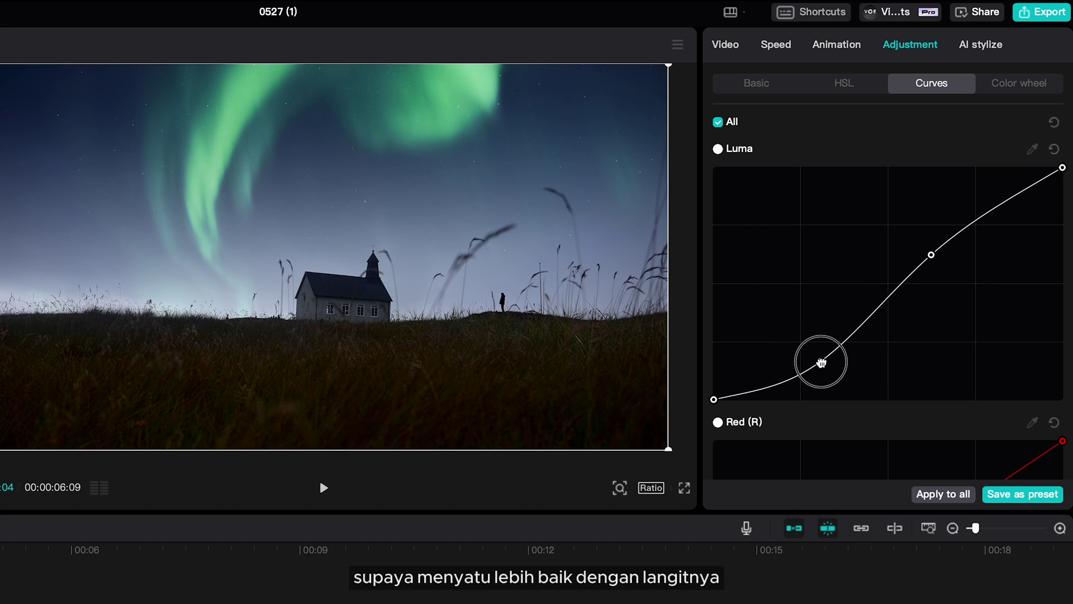
# Cool and desaturate Man standing.mov by setting Temp to -7 and Saturation to -12.
pyautogui.click(773, 85)
pyautogui.scroll(-3, 861, 268)
pyautogui.moveTo(809, 219); pyautogui.dragTo(817, 219)
pyautogui.moveTo(835, 297); pyautogui.dragTo(805, 292)
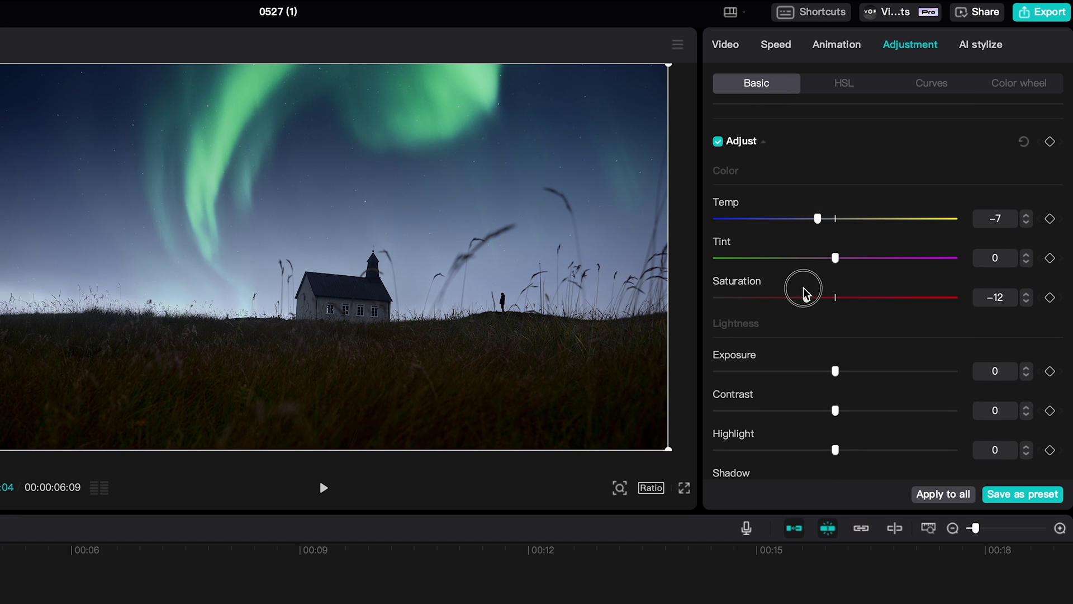
# Raise the midtones of the Blue curve slightly on Man standing.mov and play back the finished night scene.
pyautogui.click(920, 89)
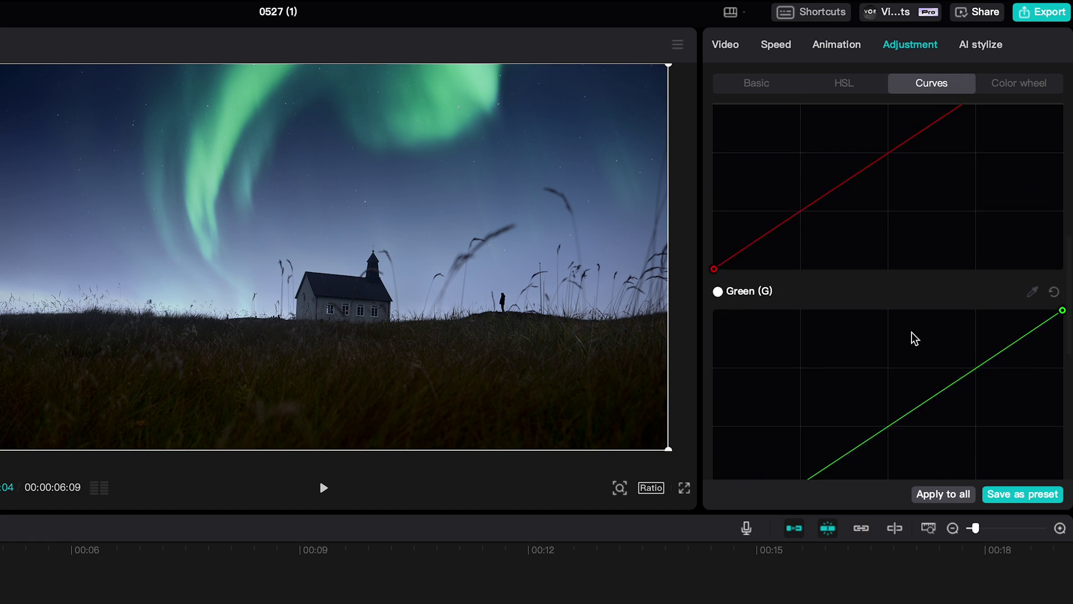
pyautogui.scroll(2, 894, 268)
pyautogui.scroll(-5, 900, 255)
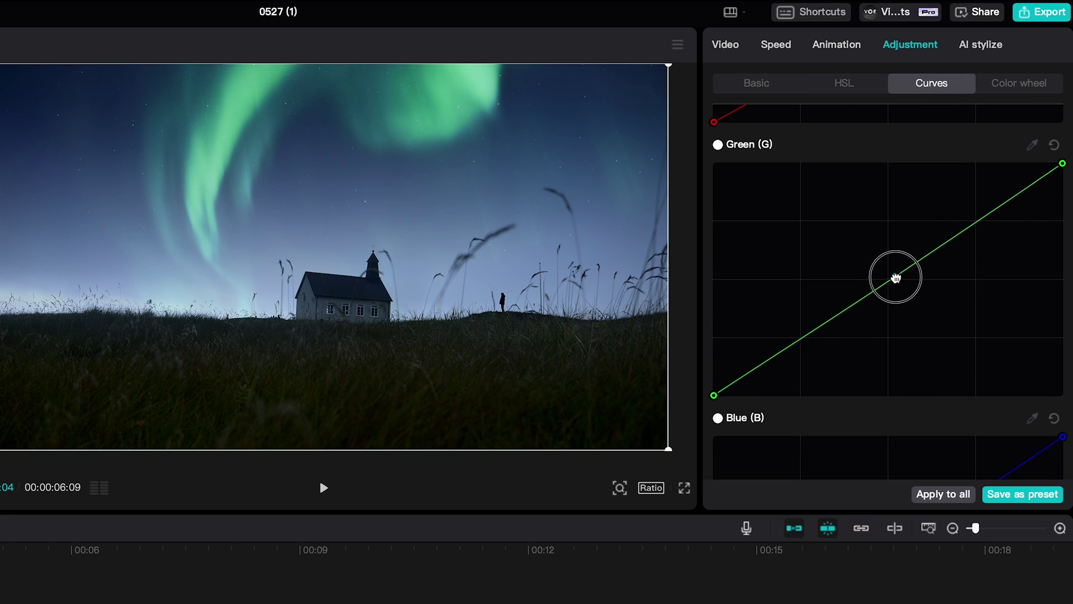
pyautogui.click(896, 278)
pyautogui.scroll(-5, 896, 293)
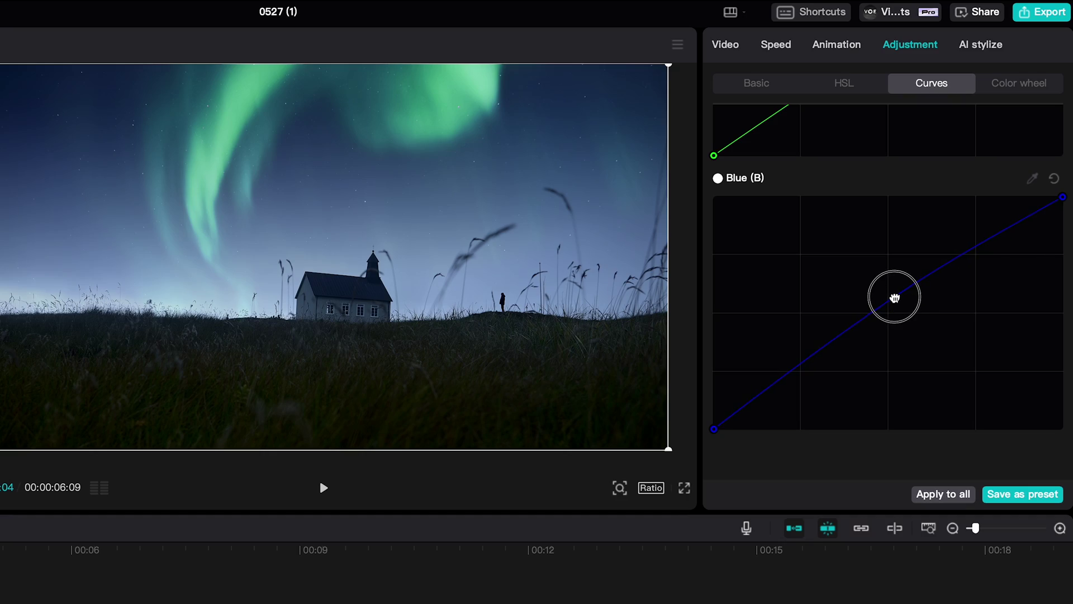
pyautogui.press('space')
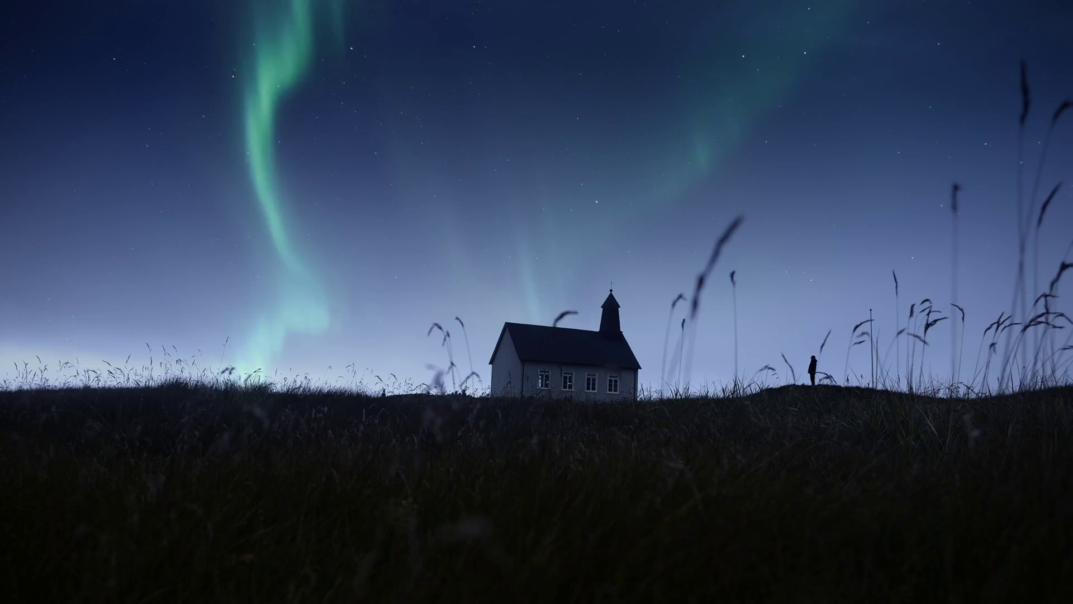